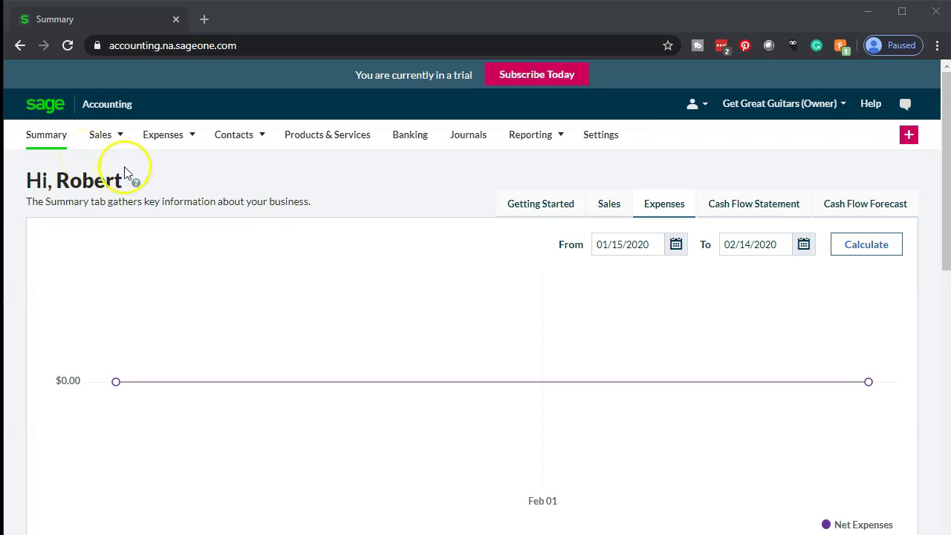
# Open the Balance Sheet Report, duplicate it in a second browser tab, and return to the original tab
pyautogui.moveTo(529, 149)
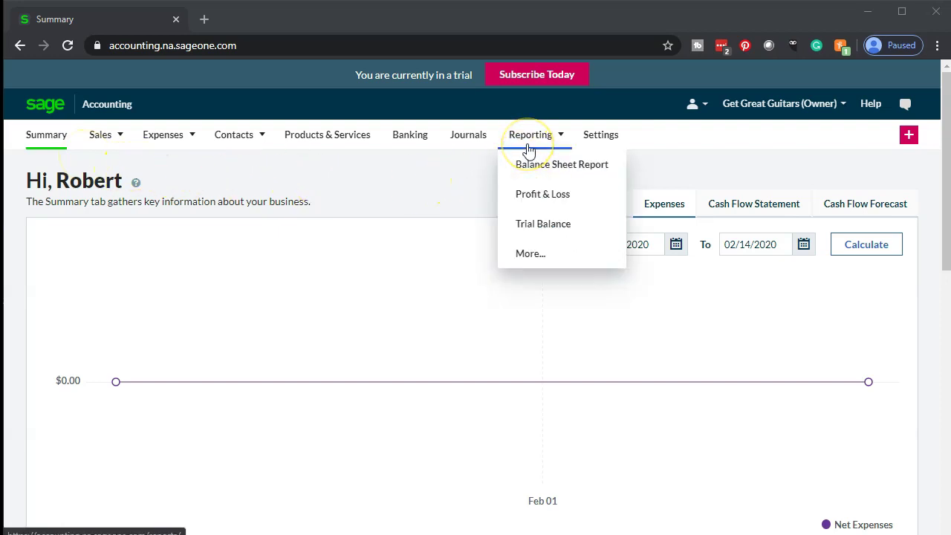
pyautogui.click(538, 169)
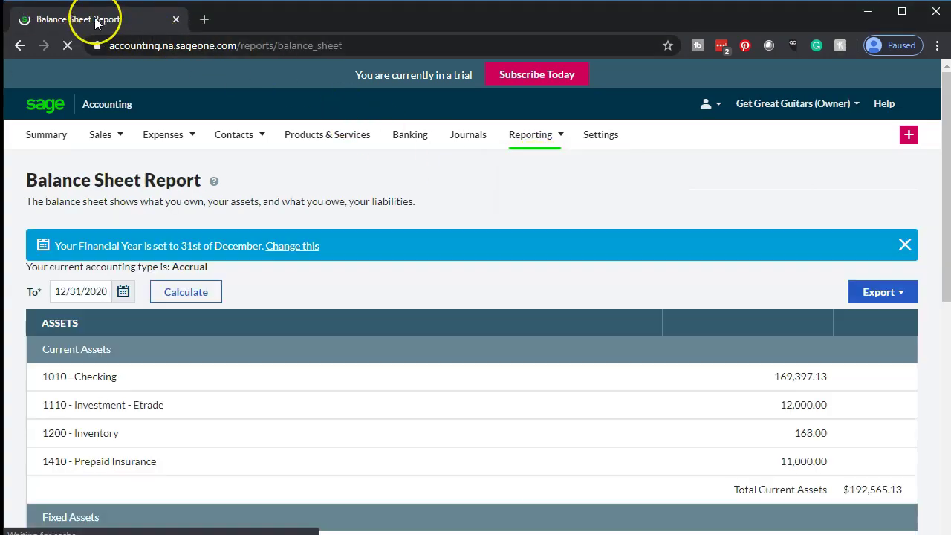
pyautogui.rightClick(97, 20)
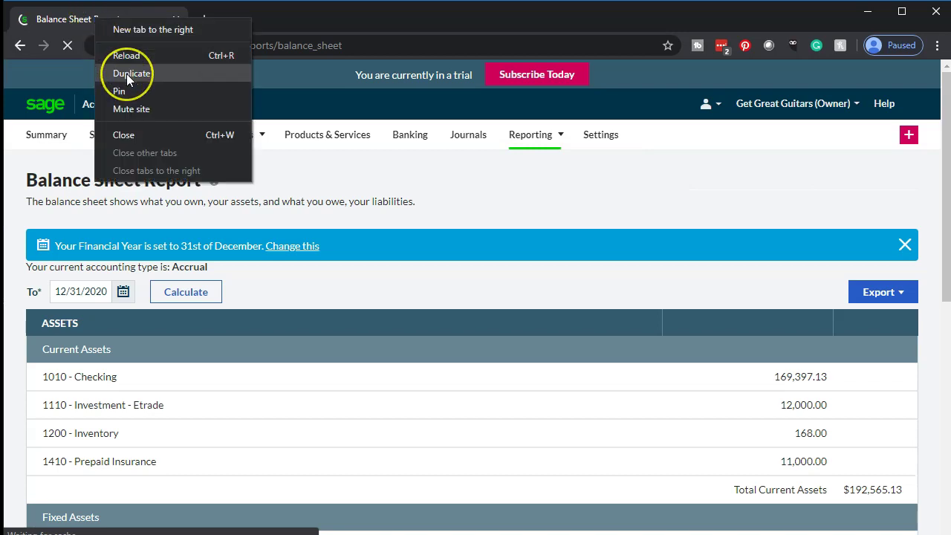
pyautogui.click(127, 74)
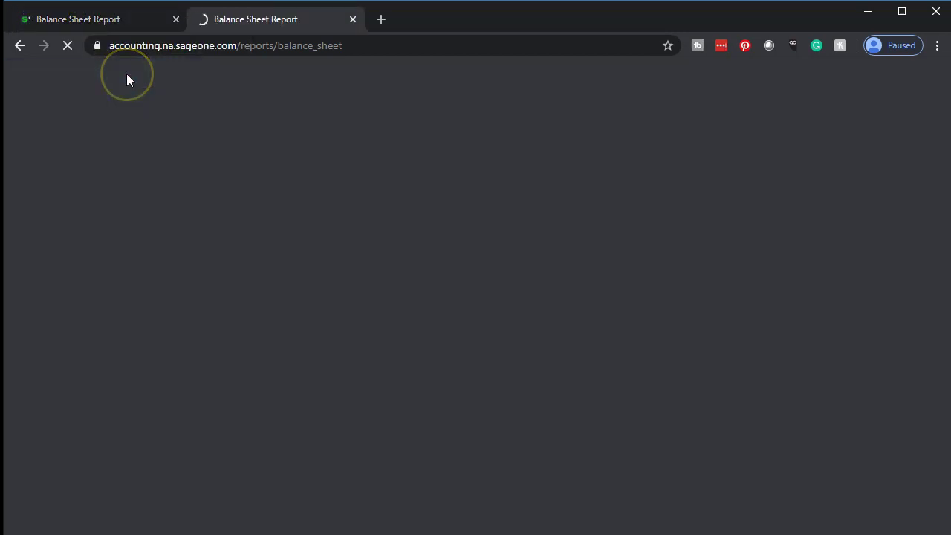
pyautogui.click(106, 21)
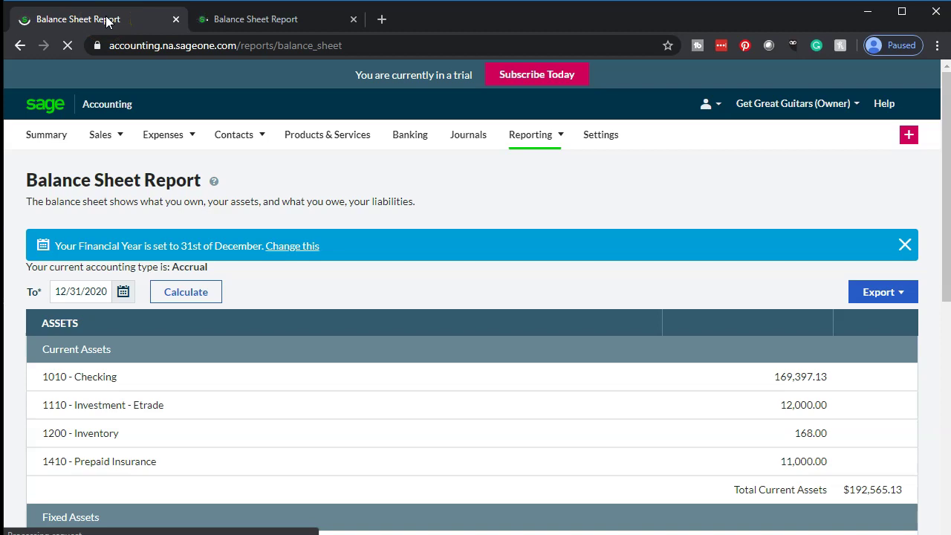
# Open the Profit & Loss report in the original browser tab and duplicate that tab
pyautogui.click(546, 141)
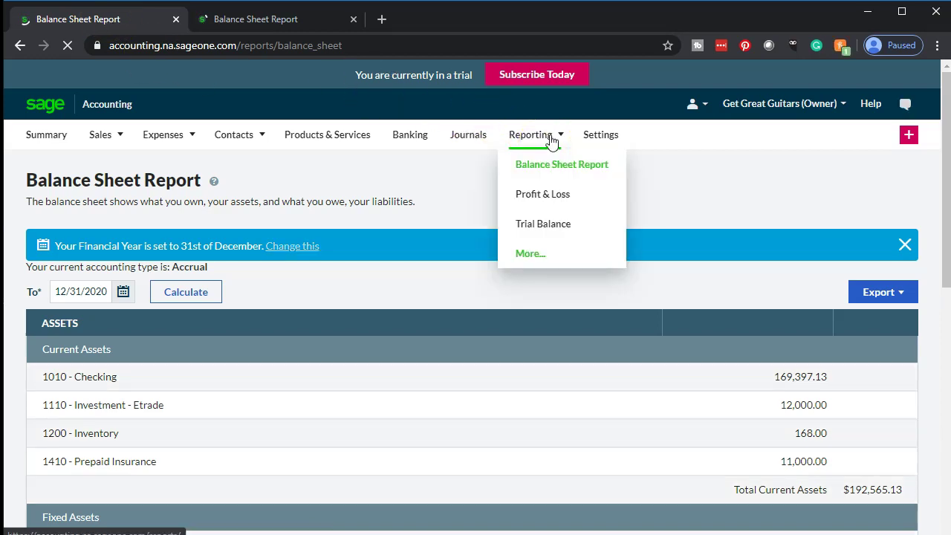
pyautogui.click(551, 200)
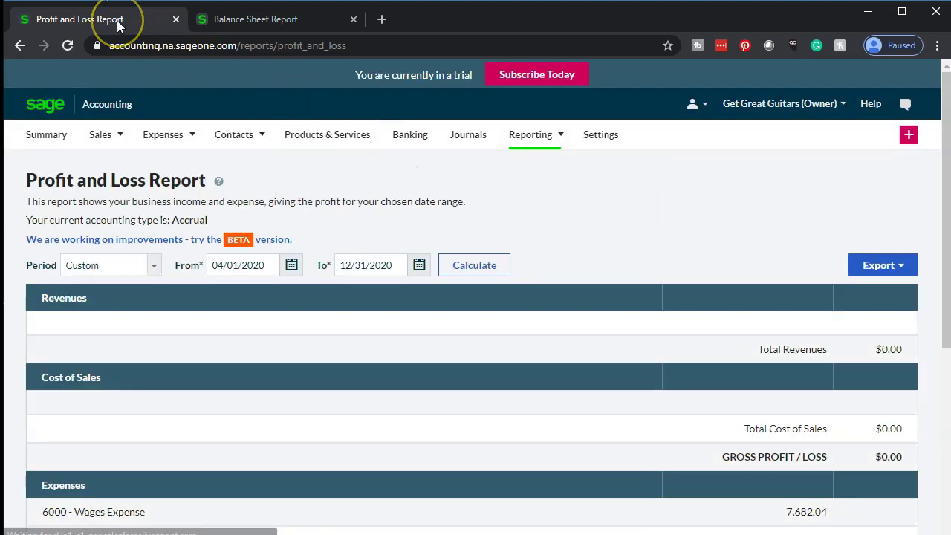
pyautogui.rightClick(117, 23)
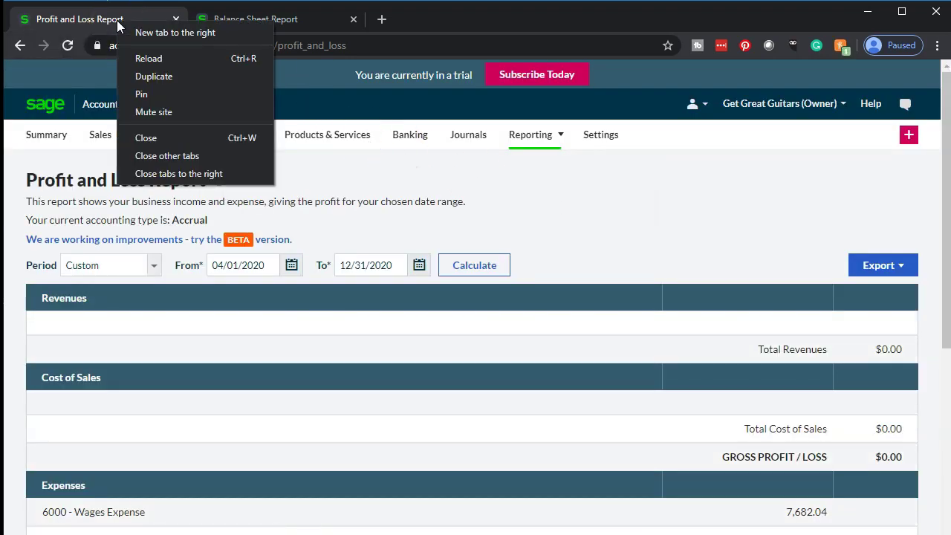
pyautogui.click(144, 75)
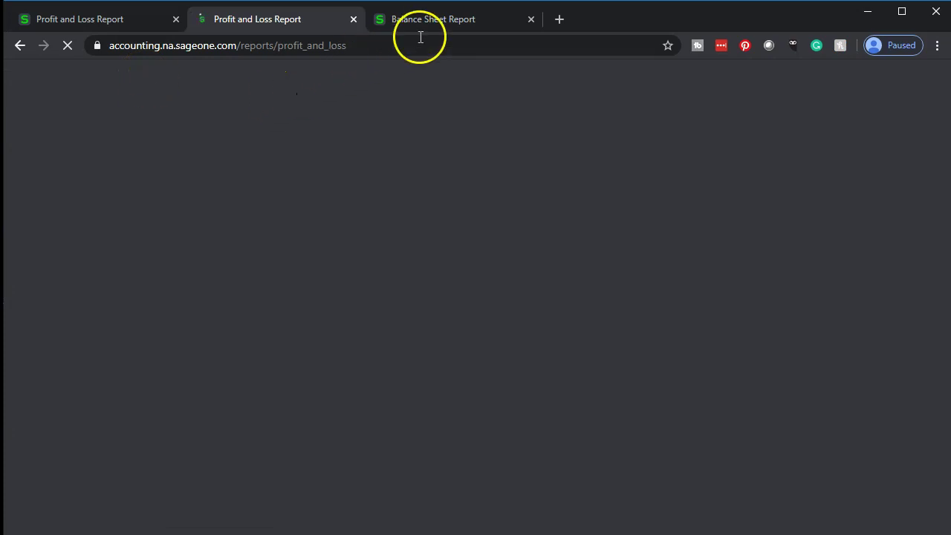
# Check the end date of the Balance Sheet Report, and the date range and expenses of the duplicated Profit and Loss Report
pyautogui.click(439, 17)
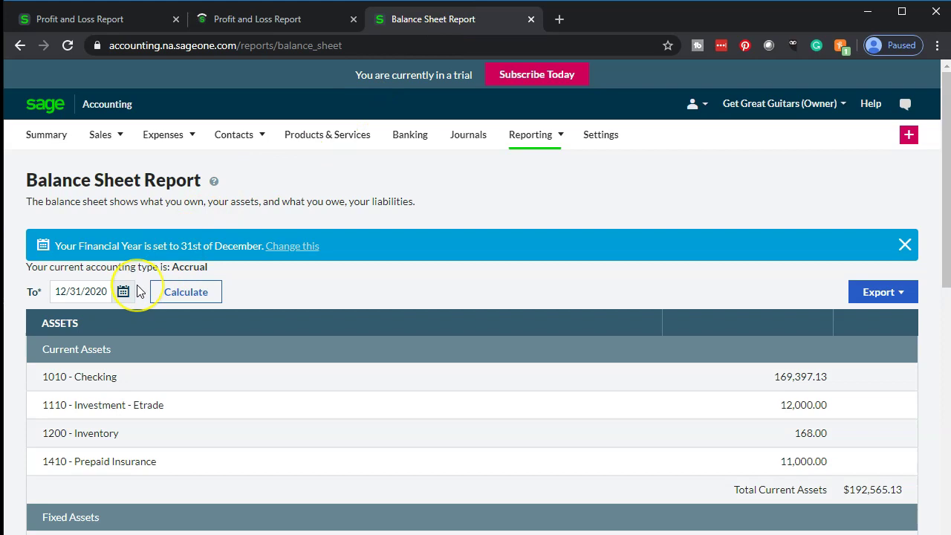
pyautogui.click(295, 17)
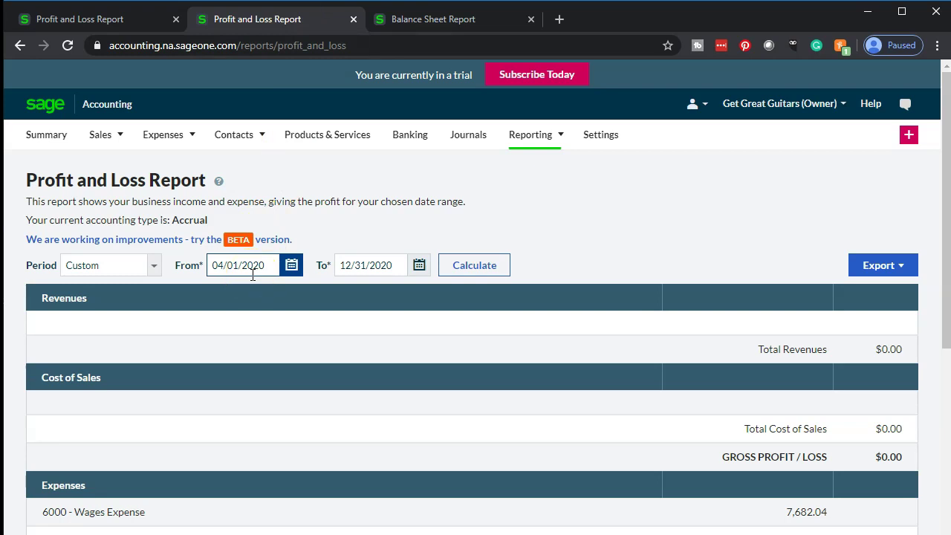
pyautogui.click(308, 285)
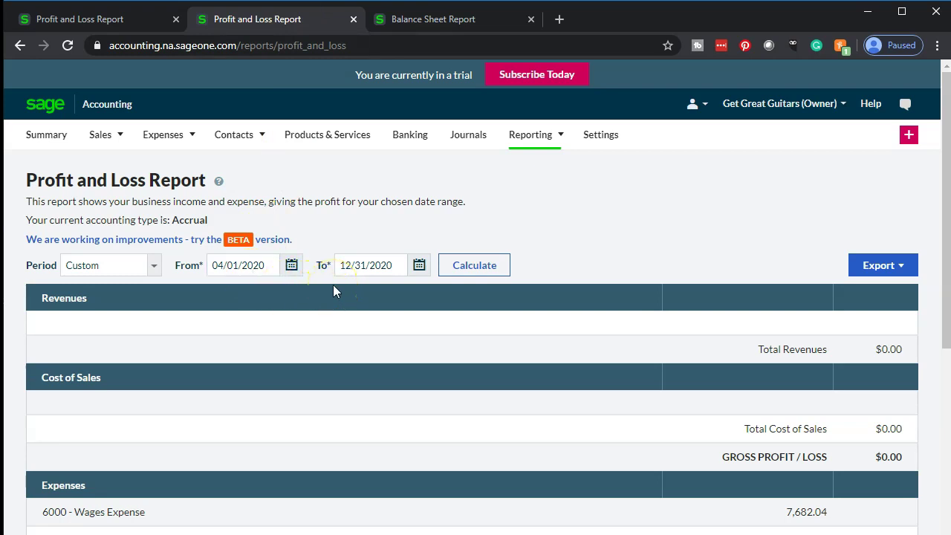
pyautogui.scroll(-1, 334, 290)
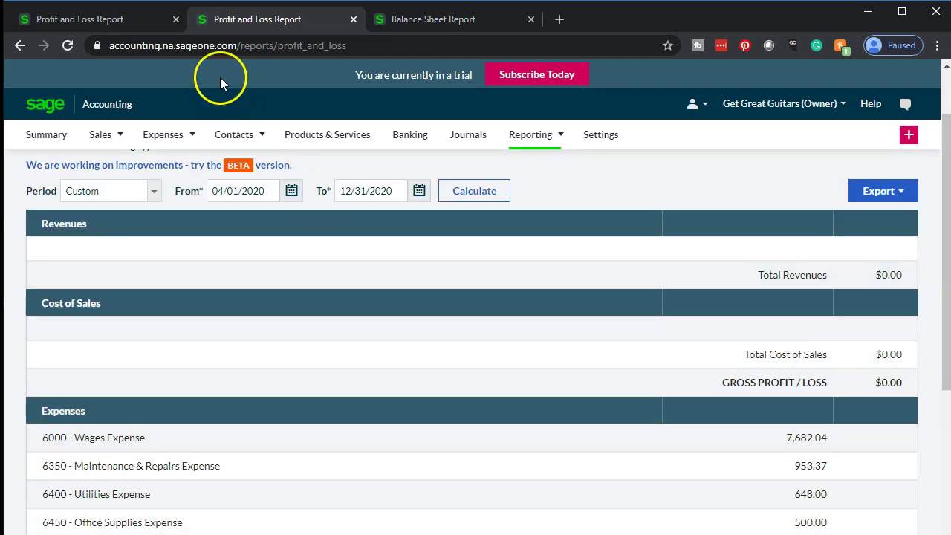
# Open the Checking account's imported bank transactions from Banking in the first browser tab and review the incoming lines, including the Chase payments
pyautogui.click(131, 22)
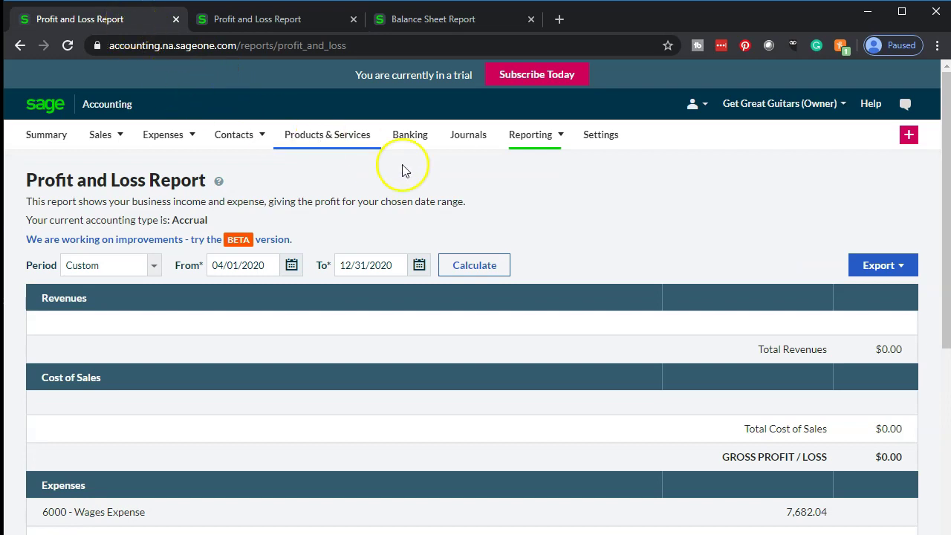
pyautogui.click(415, 141)
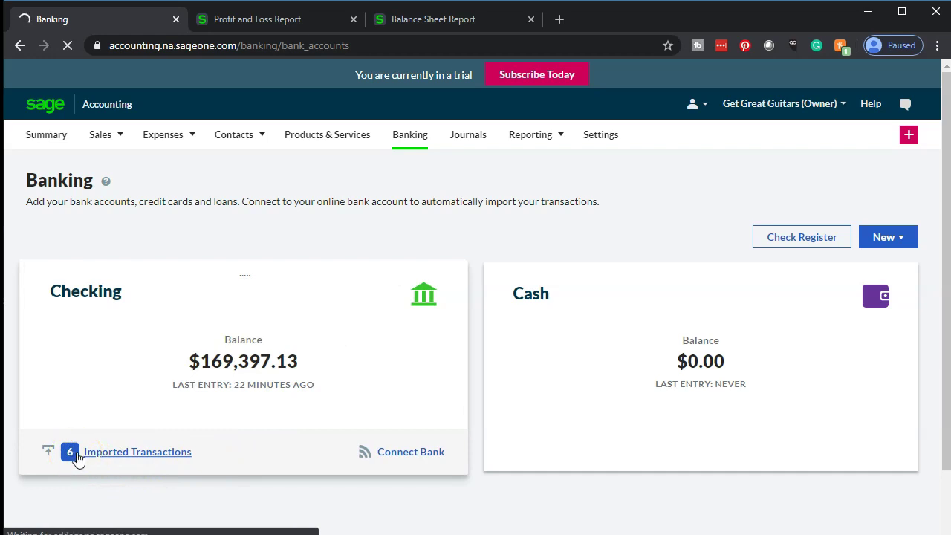
pyautogui.click(130, 369)
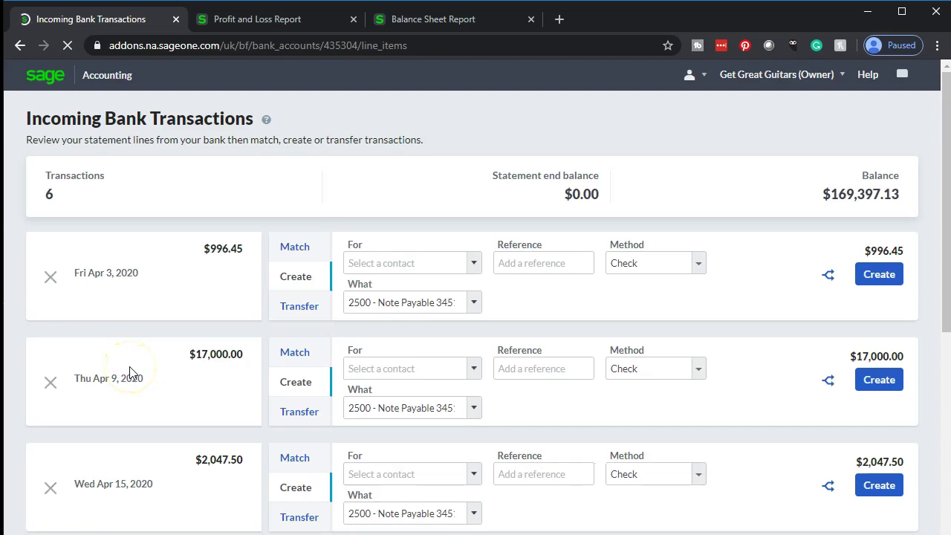
pyautogui.scroll(-1, 130, 371)
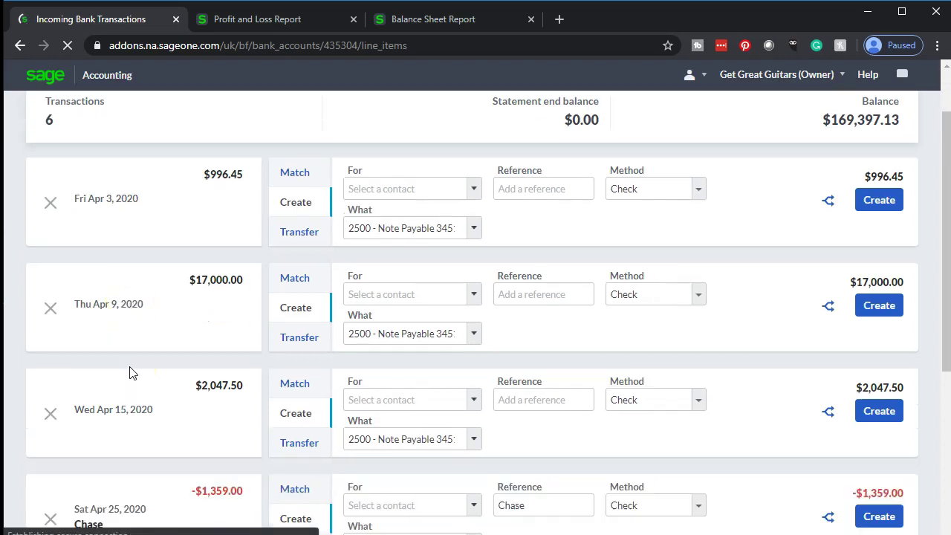
pyautogui.scroll(-5, 130, 372)
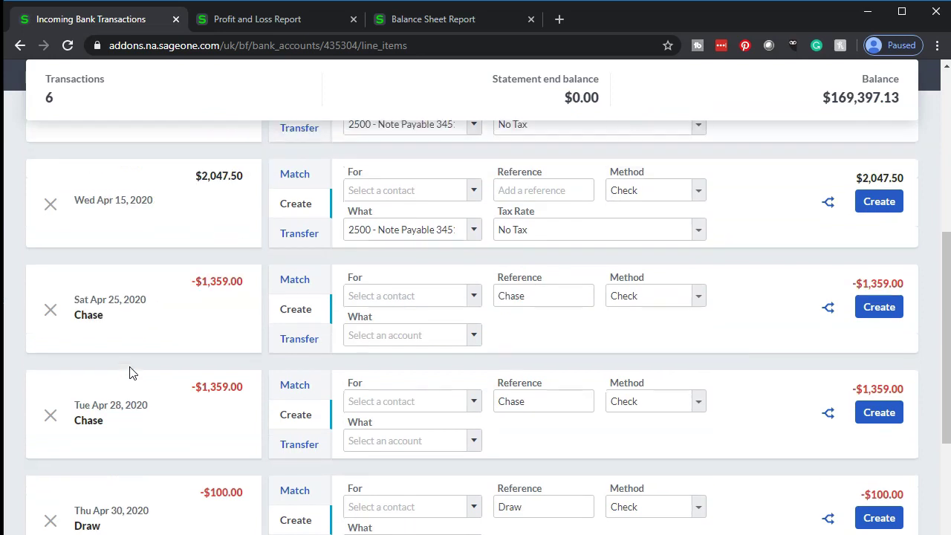
pyautogui.scroll(-1, 129, 372)
pyautogui.click(156, 300)
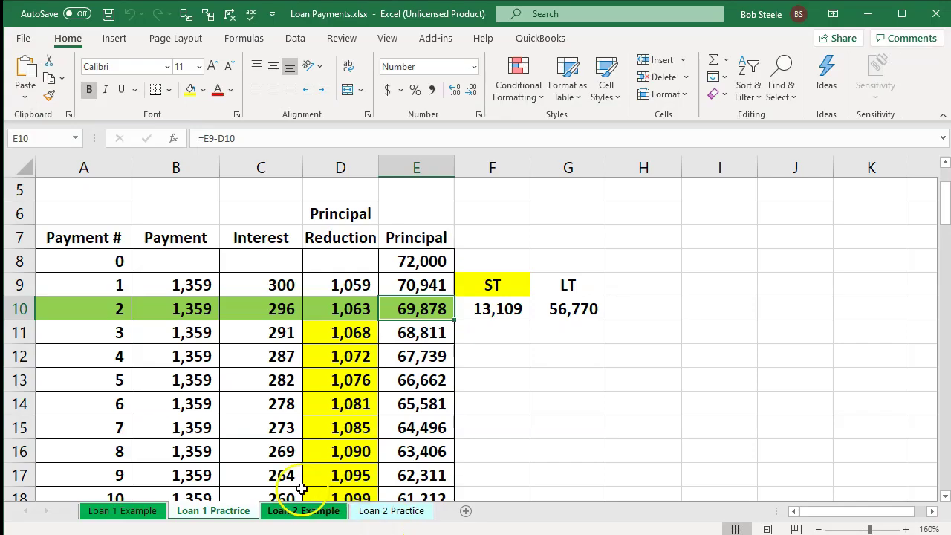
# Examine the loan amount, number of monthly payments, rate and payment formula in cells B1 to B4 of the Loan 1 Practrice sheet
pyautogui.click(256, 431)
pyautogui.scroll(2, 256, 431)
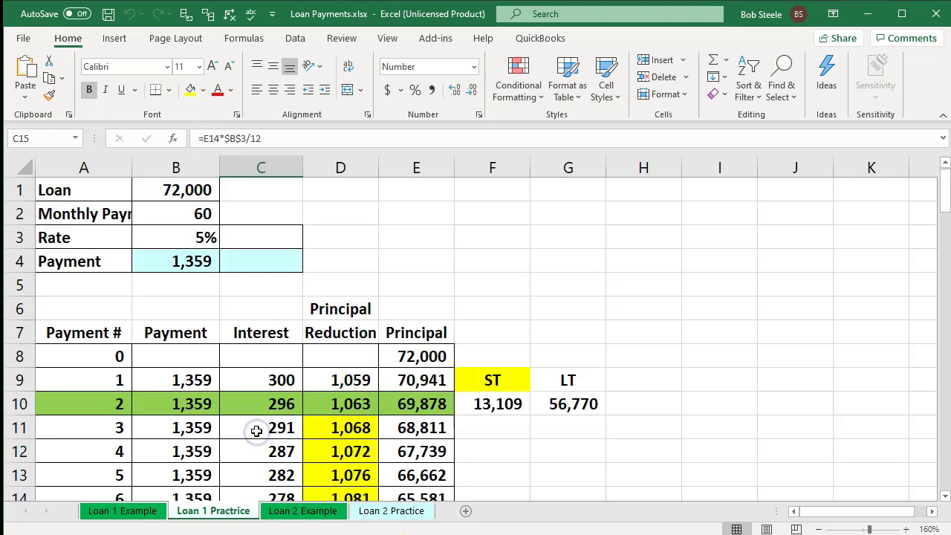
pyautogui.click(179, 191)
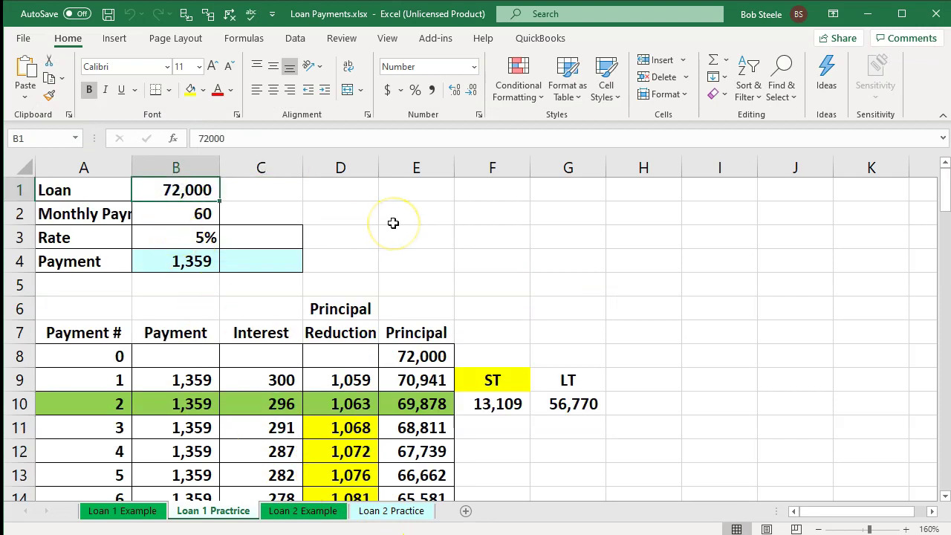
pyautogui.press('Down')
pyautogui.press('Down')
pyautogui.press('Down')
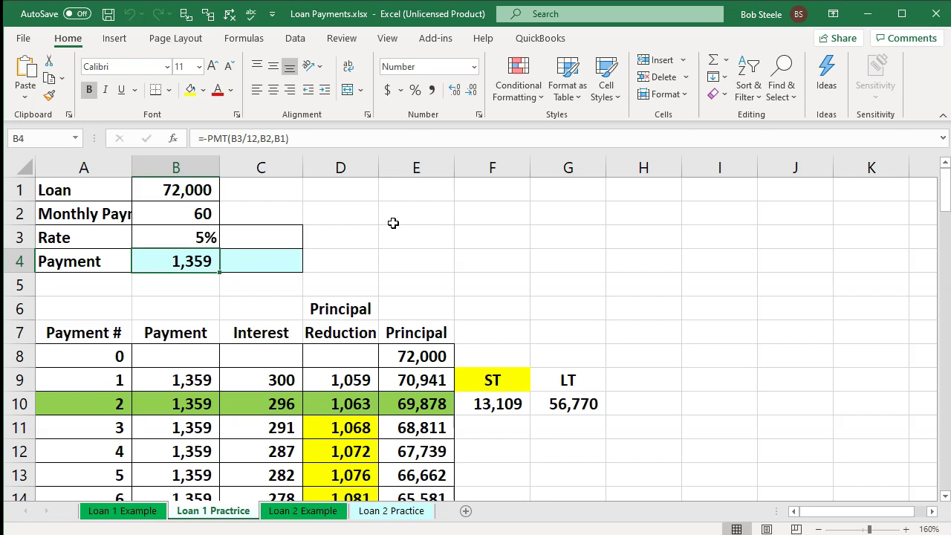
# Examine the amortization table's column headings and the payment, interest and principal reduction formulas for payment 1
pyautogui.press('Down')
pyautogui.press('Down')
pyautogui.press('Down')
pyautogui.press('Down')
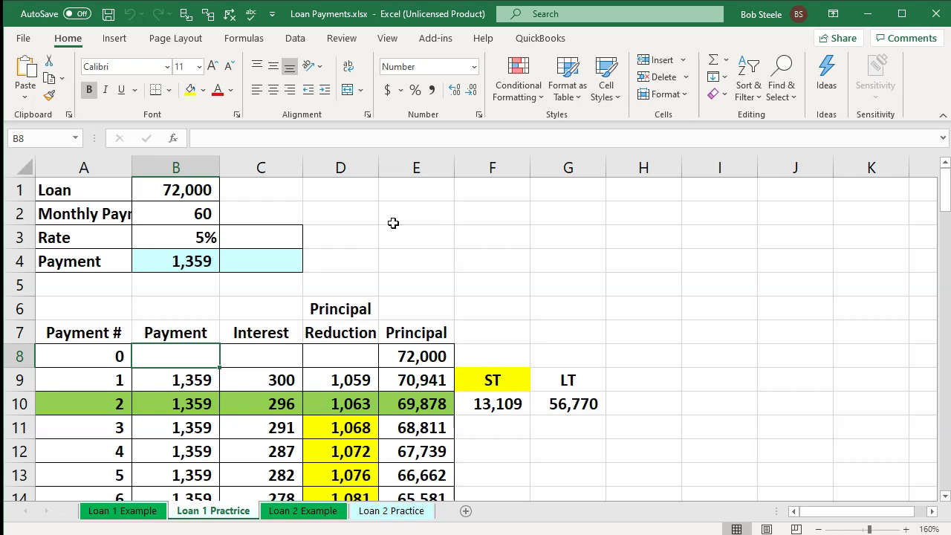
pyautogui.press('Right')
pyautogui.press('Right')
pyautogui.press('Right')
pyautogui.press('Up')
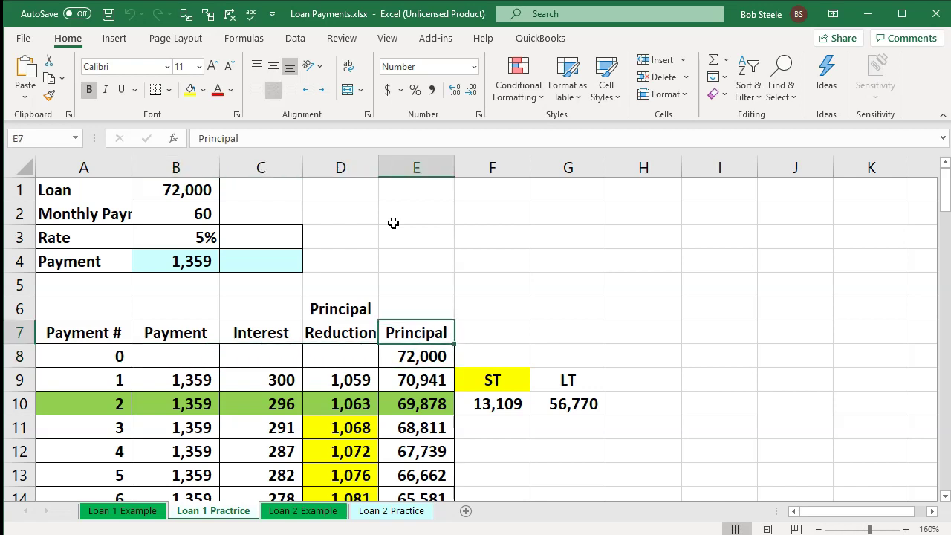
pyautogui.press('Left')
pyautogui.press('Left')
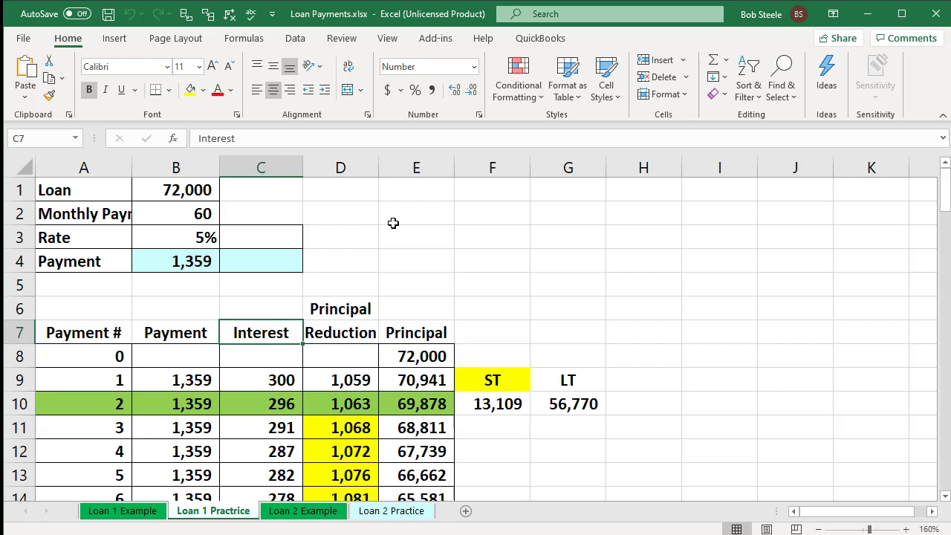
pyautogui.press('Down')
pyautogui.press('Down')
pyautogui.press('Left')
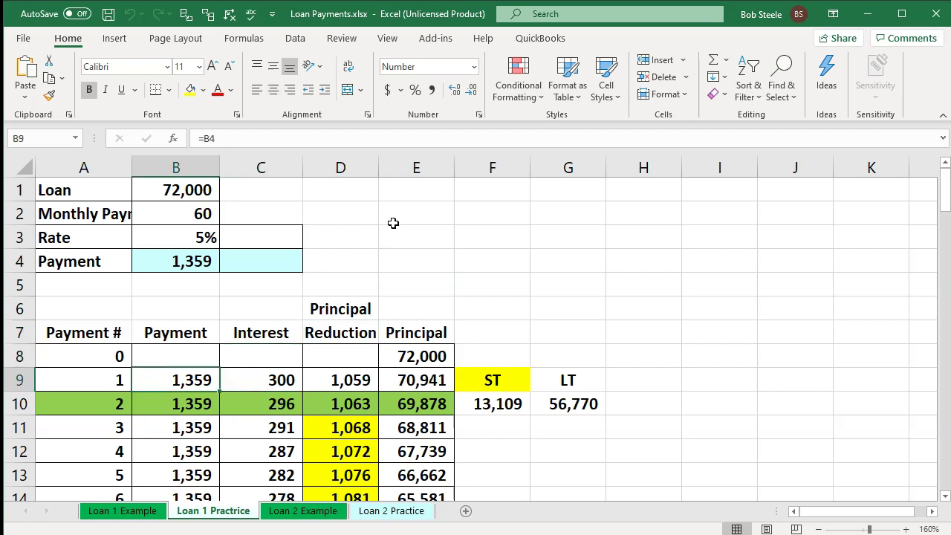
pyautogui.press('Right')
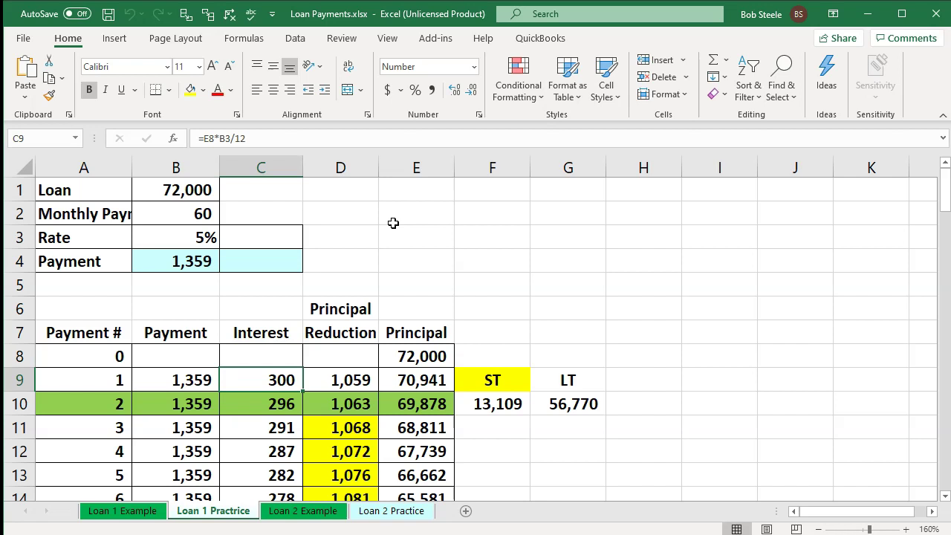
pyautogui.press('Right')
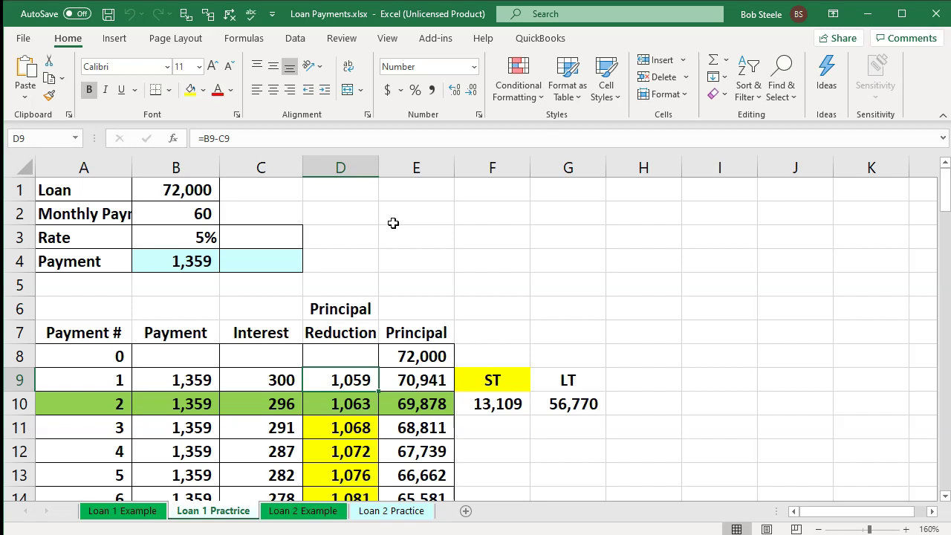
# Compare the payment 1 split between interest and principal with the interest amounts of payments 2 to 5
pyautogui.scroll(-1, 393, 222)
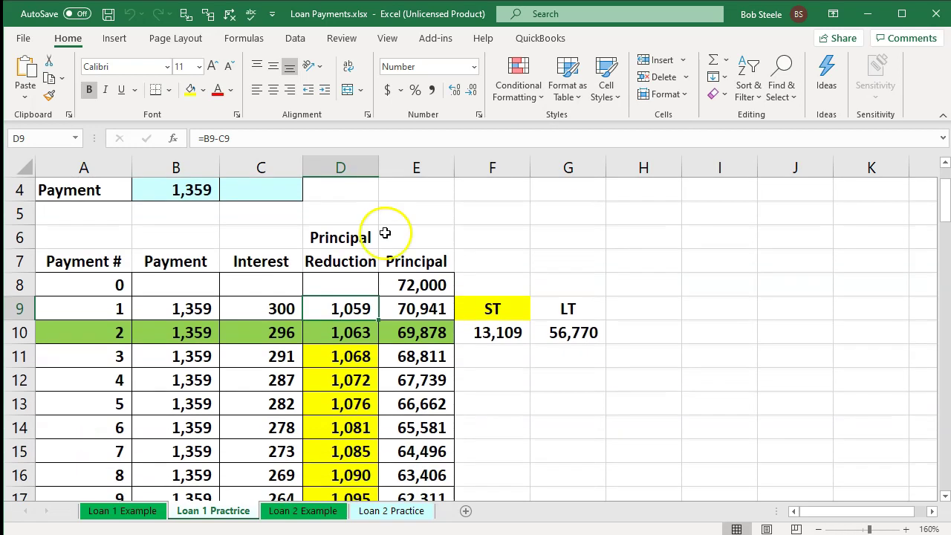
pyautogui.click(291, 308)
pyautogui.press('Right')
pyautogui.press('Left')
pyautogui.press('Left')
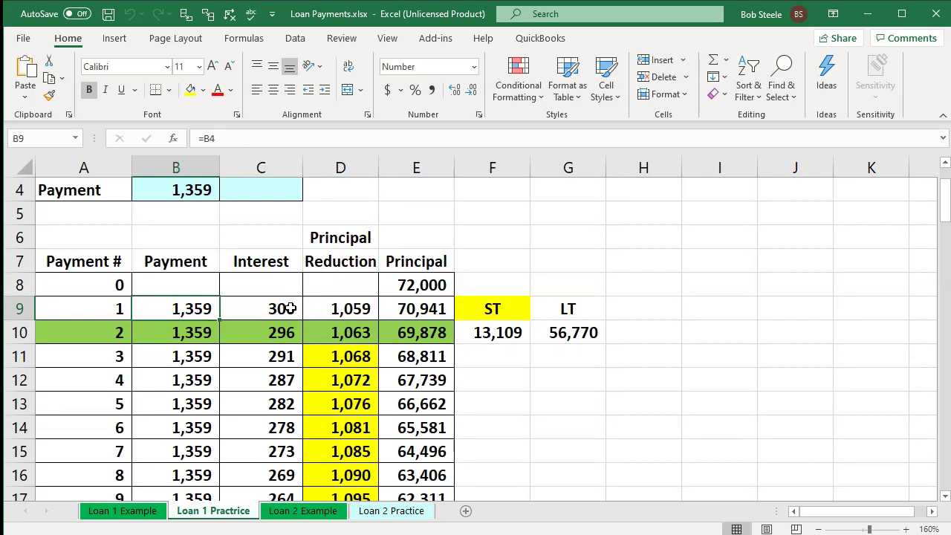
pyautogui.press('Down')
pyautogui.press('Right')
pyautogui.press('Down')
pyautogui.press('Down')
pyautogui.press('Down')
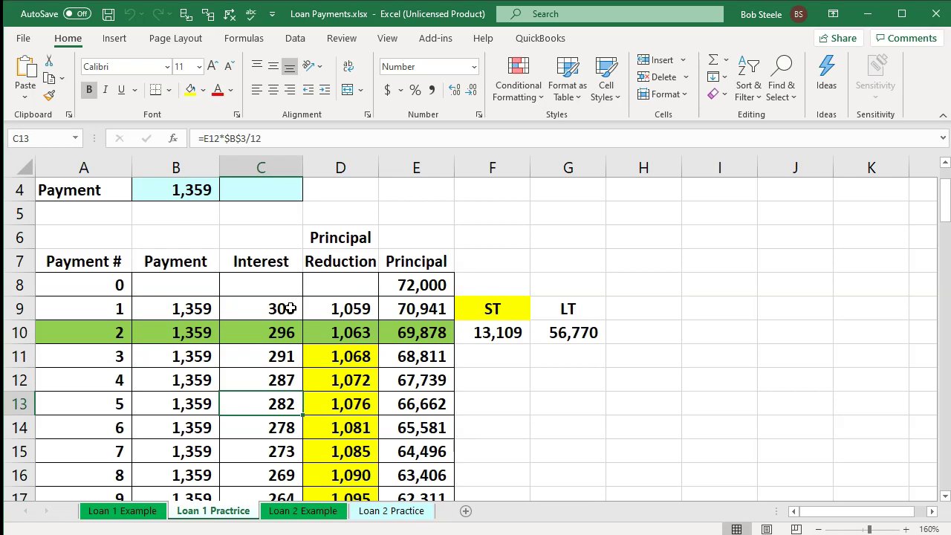
# Recheck the loan amount, rate and PMT payment formula above the amortization table
pyautogui.scroll(1, 290, 308)
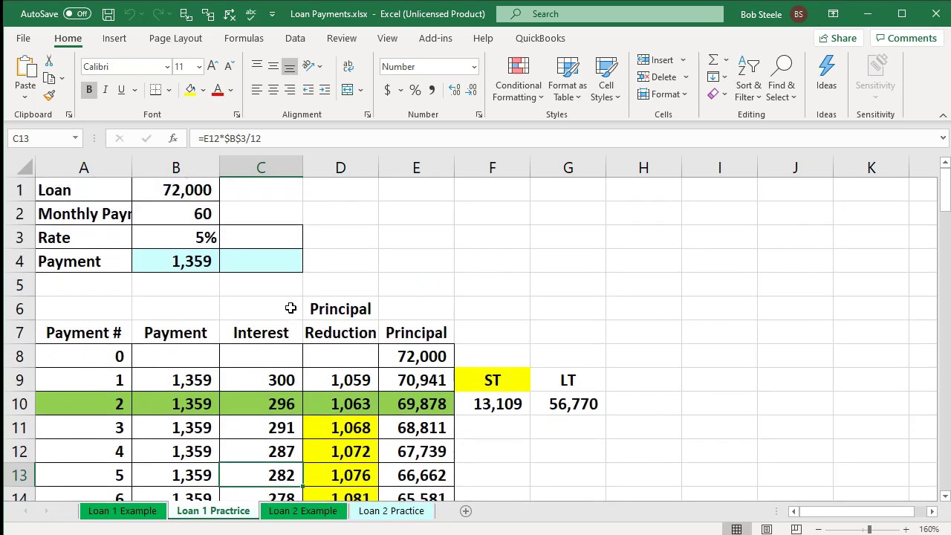
pyautogui.click(185, 197)
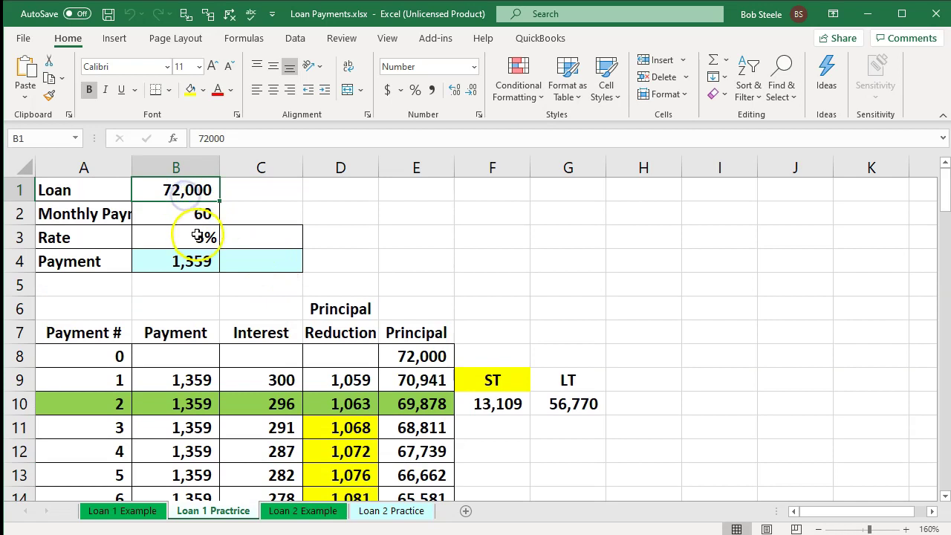
pyautogui.click(197, 236)
pyautogui.click(178, 261)
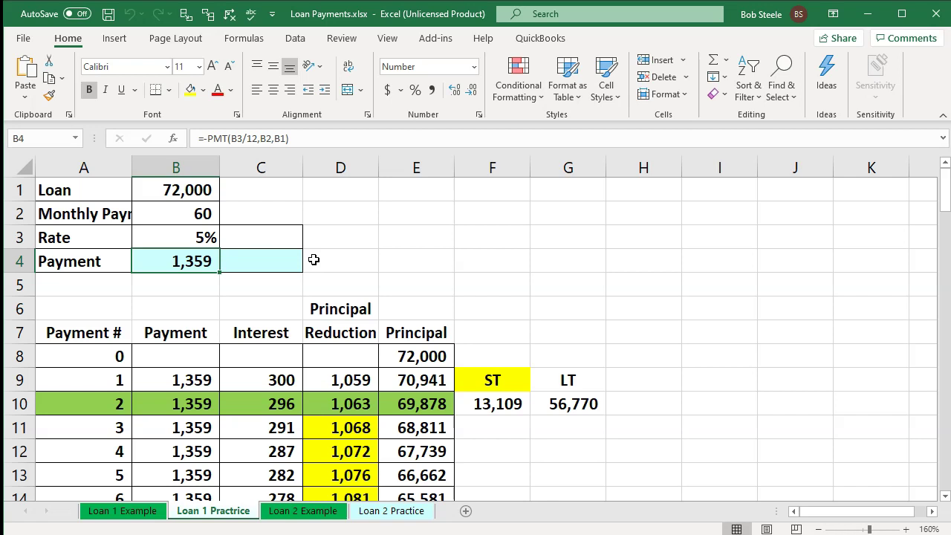
pyautogui.scroll(-1, 314, 260)
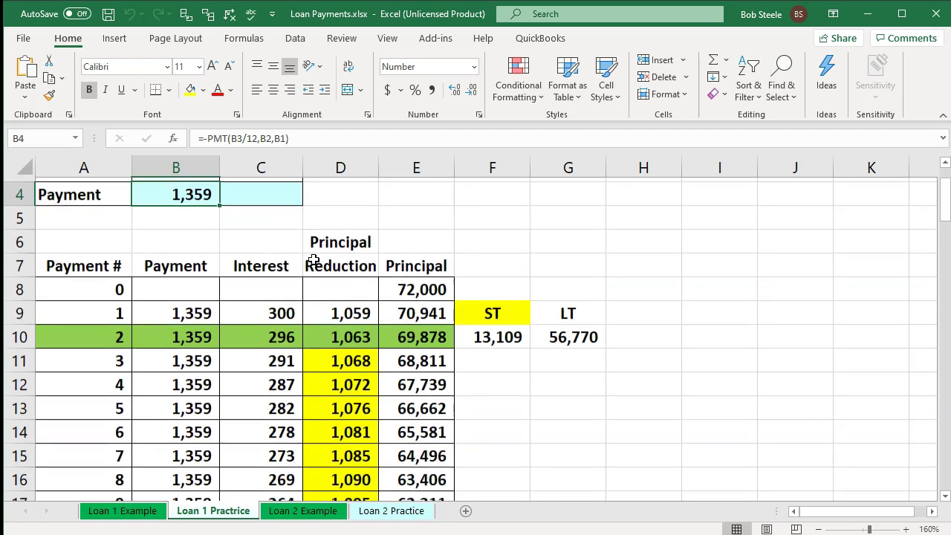
# Compare the payment, interest and principal reduction amounts for payments 1 to 3 in the amortization table
pyautogui.moveTo(201, 303); pyautogui.dragTo(311, 307)
pyautogui.moveTo(210, 332); pyautogui.dragTo(335, 334)
pyautogui.moveTo(211, 358); pyautogui.dragTo(326, 366)
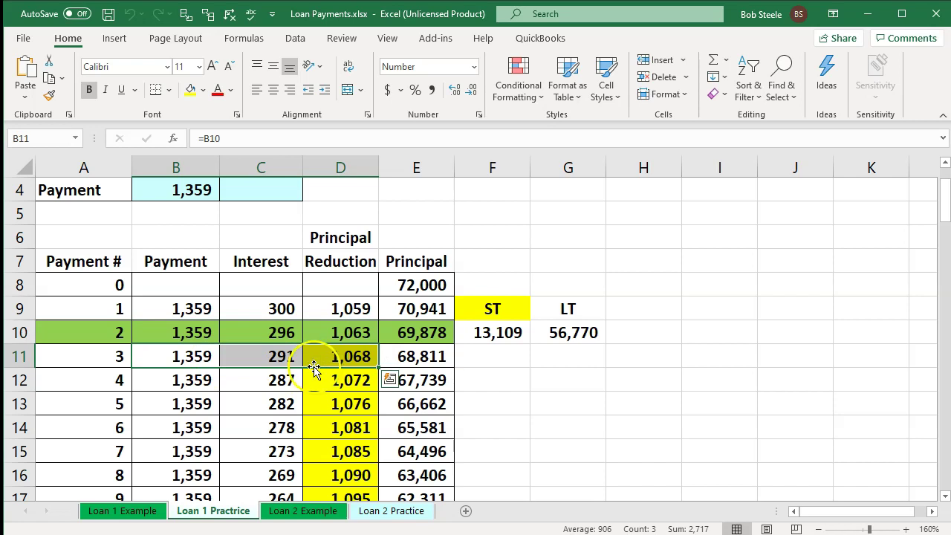
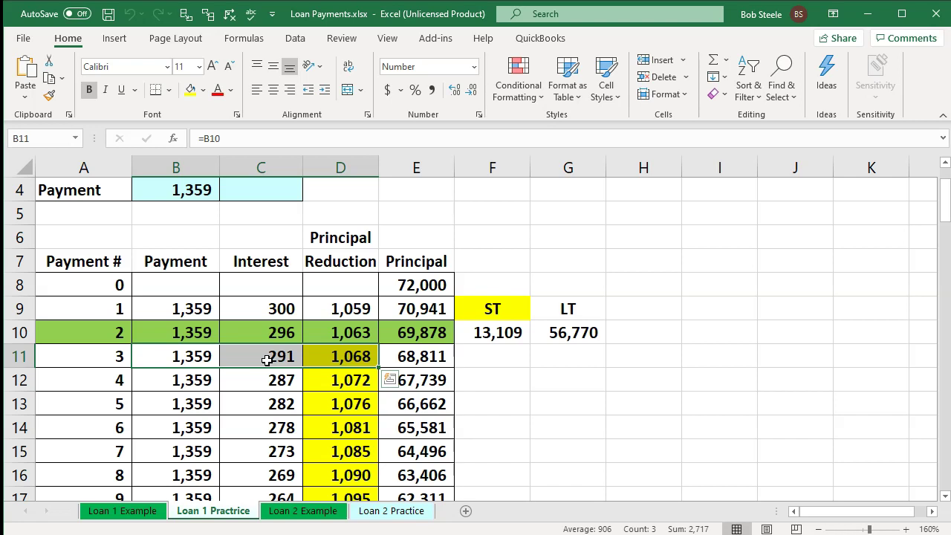
pyautogui.click(197, 308)
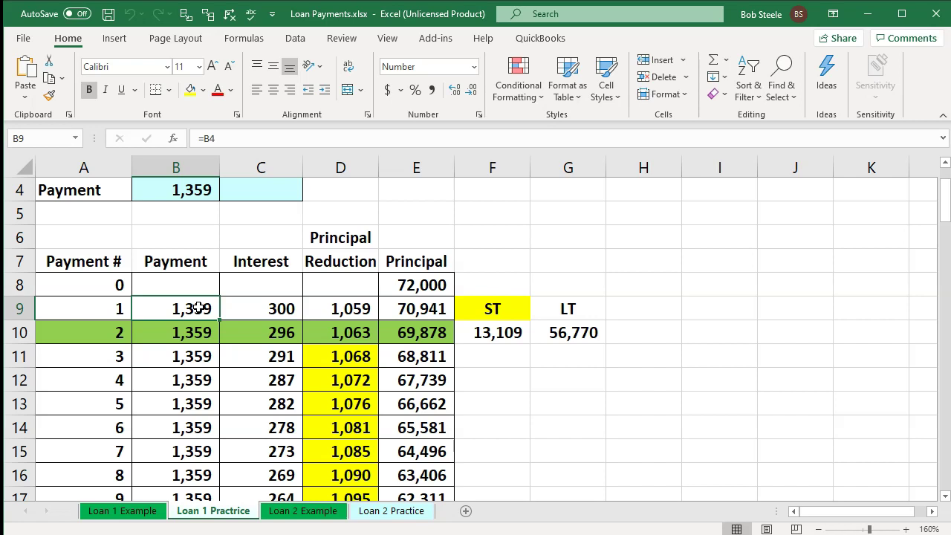
pyautogui.press('Right')
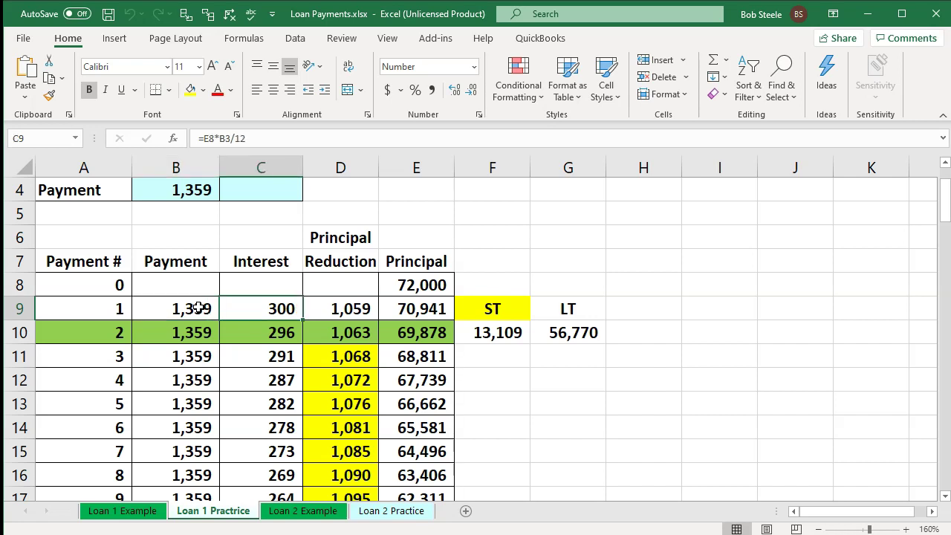
pyautogui.press('Left')
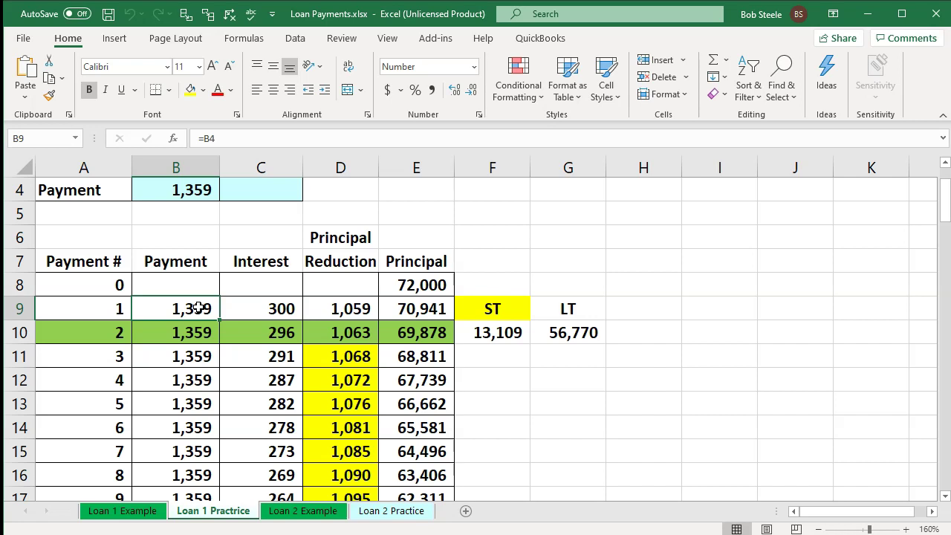
# Trace payment 1's interest and principal reduction formulas through to the principal balance after payment 2
pyautogui.press('Right')
pyautogui.press('Right')
pyautogui.press('Down')
pyautogui.press('Left')
pyautogui.press('Up')
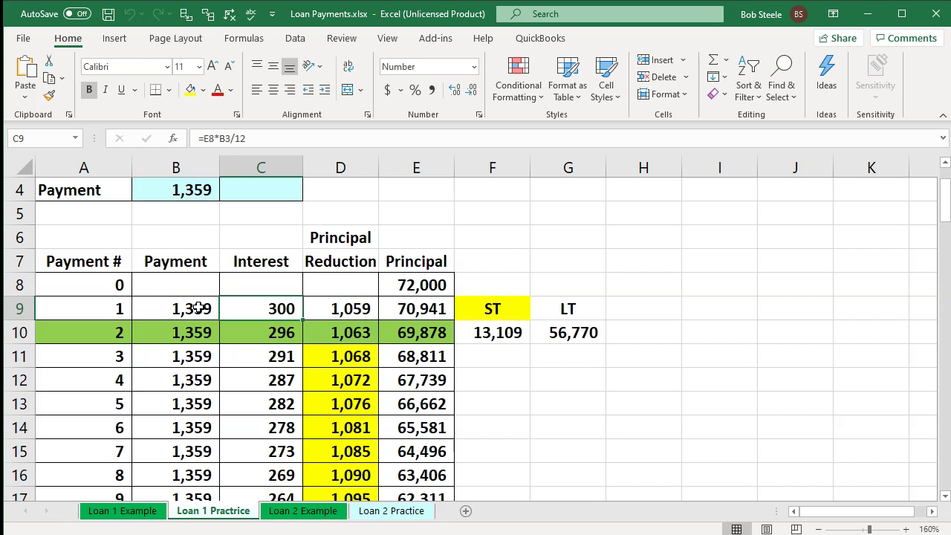
pyautogui.press('Right')
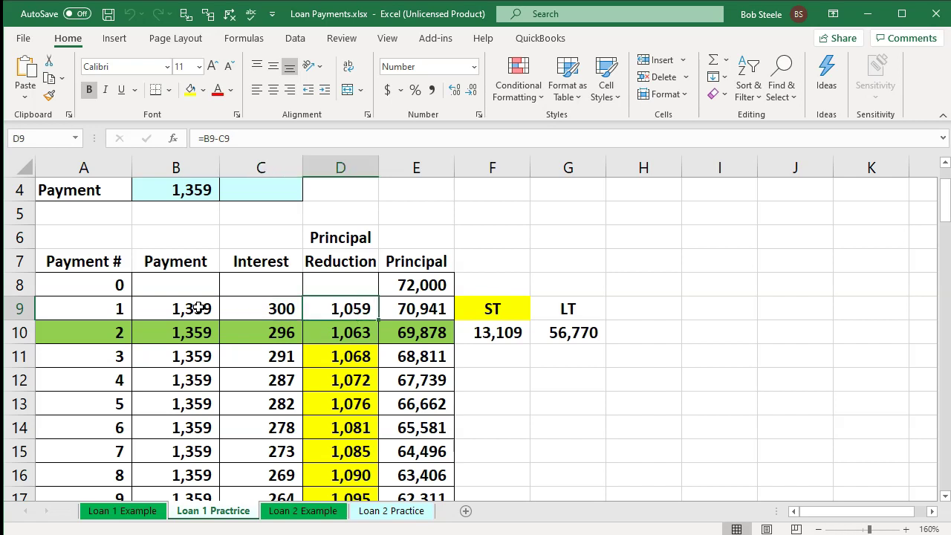
pyautogui.press('Right')
pyautogui.press('Down')
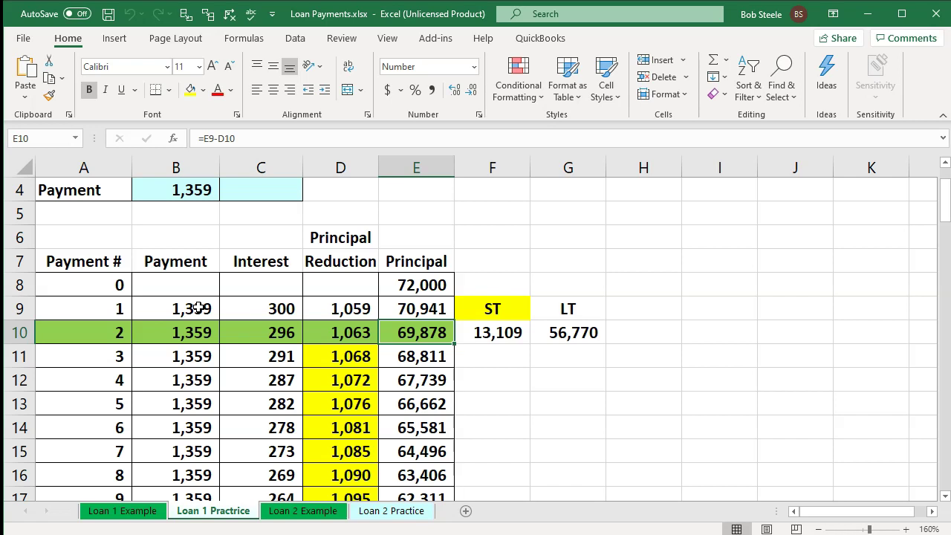
# Compare the principal balance after payment 2 with its short-term and long-term portions in columns F and G
pyautogui.press('Right')
pyautogui.press('Right')
pyautogui.press('Left')
pyautogui.press('Right')
pyautogui.press('Left')
pyautogui.press('Right')
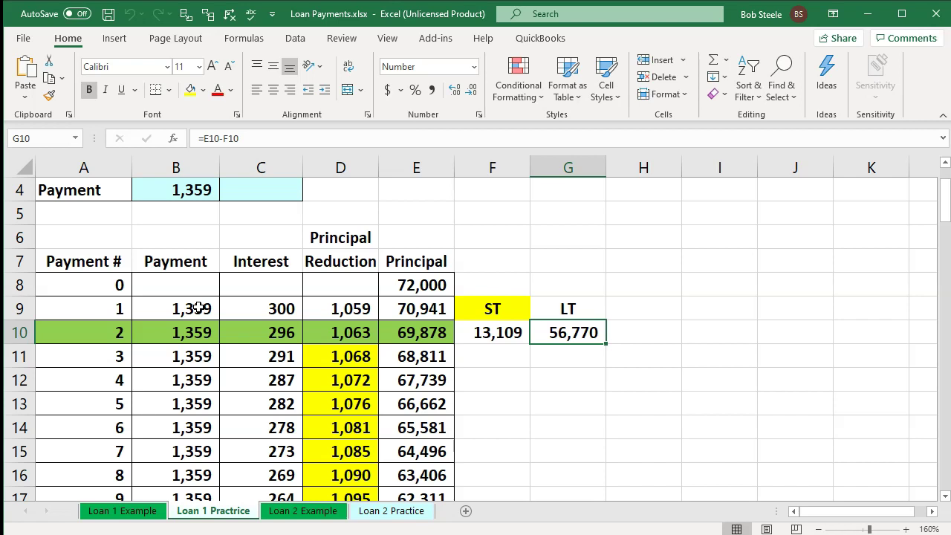
pyautogui.press('Left')
pyautogui.press('Left')
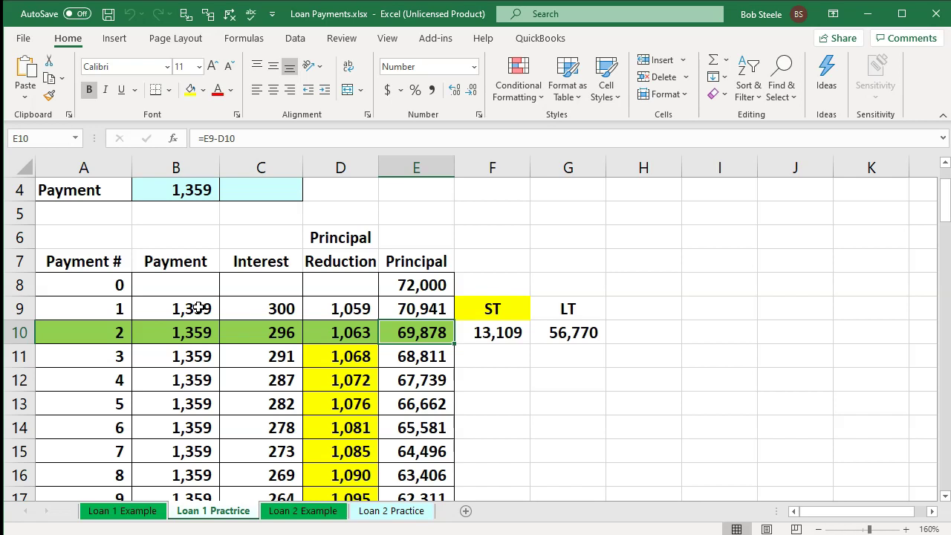
# Switch to Sage Accounting in the browser and check the note payable under liabilities on the Balance Sheet Report
pyautogui.click(875, 11)
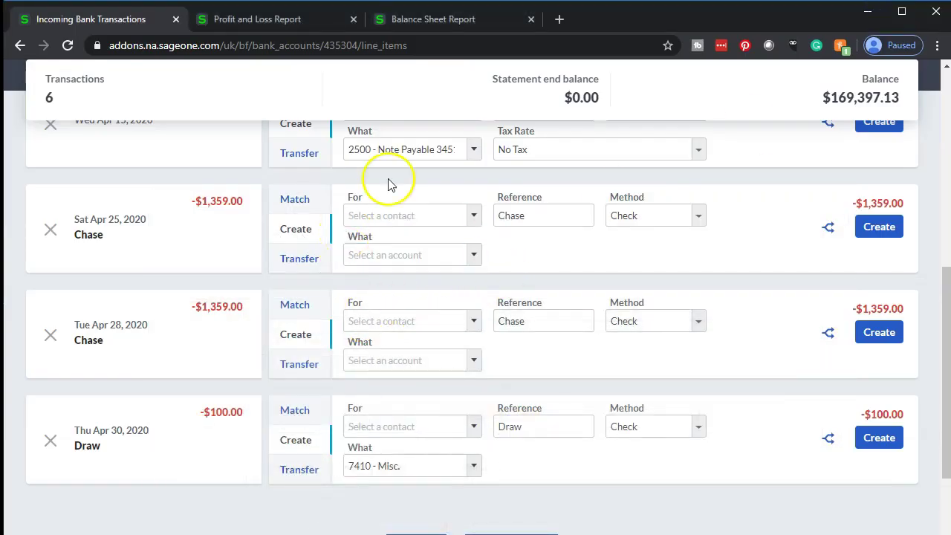
pyautogui.click(434, 23)
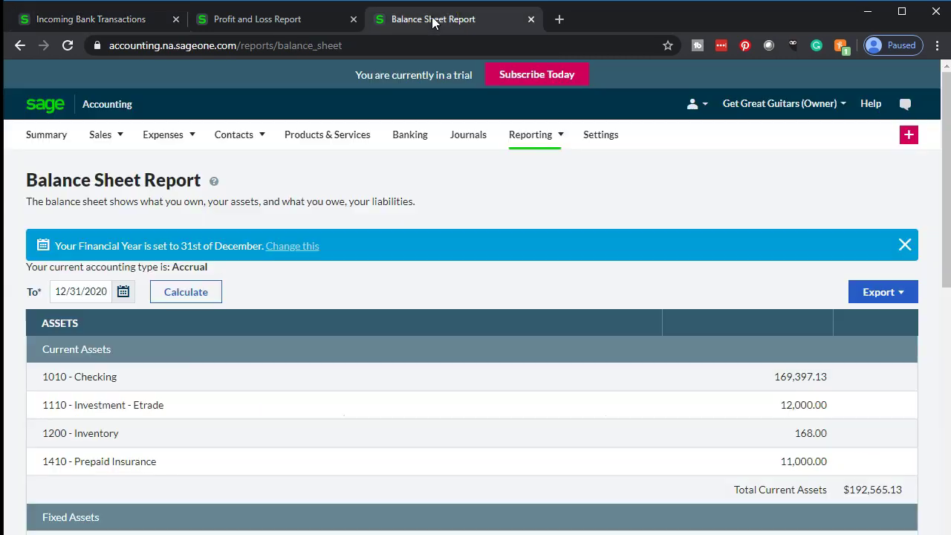
pyautogui.scroll(-3, 476, 341)
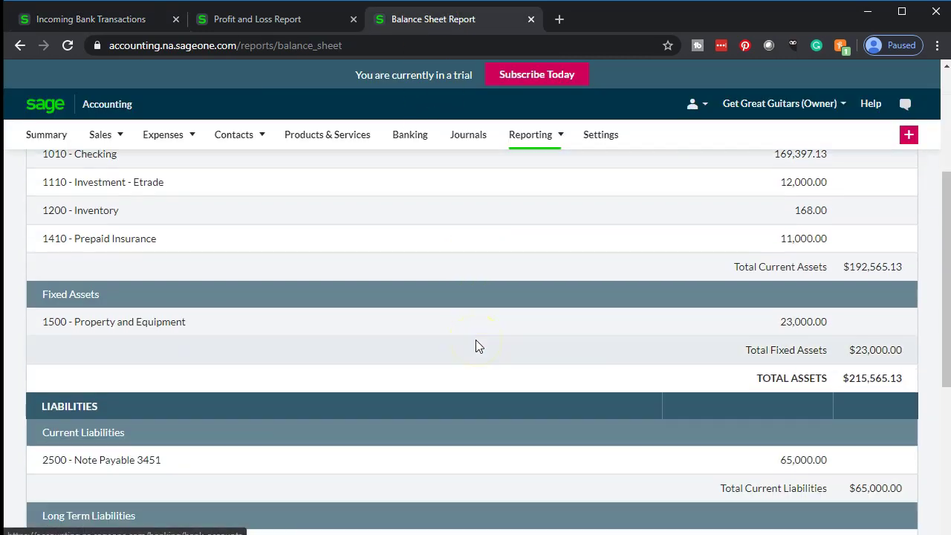
pyautogui.scroll(-1, 476, 341)
pyautogui.scroll(-1, 475, 346)
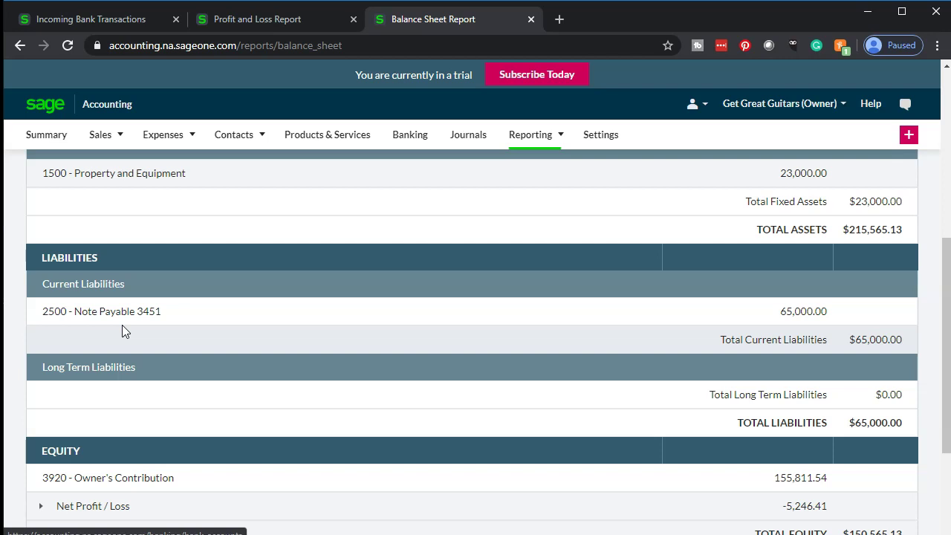
# Duplicate the Incoming Bank Transactions browser tab and open the Chart of Accounts in the copy
pyautogui.click(120, 20)
pyautogui.rightClick(120, 20)
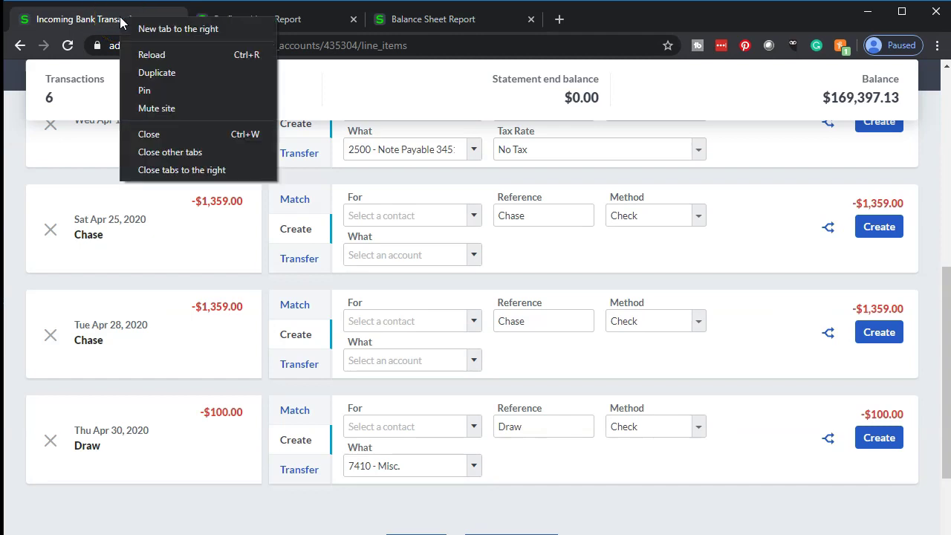
pyautogui.click(143, 72)
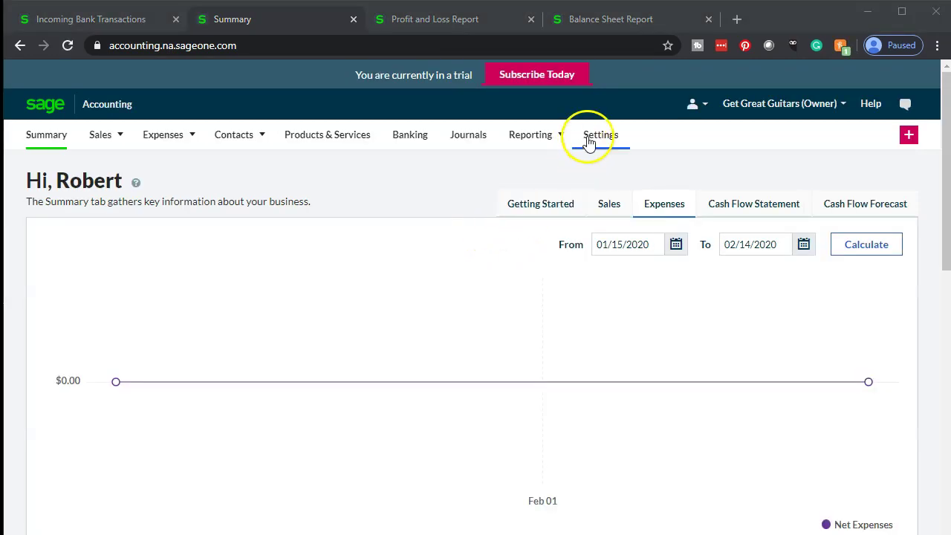
pyautogui.click(588, 141)
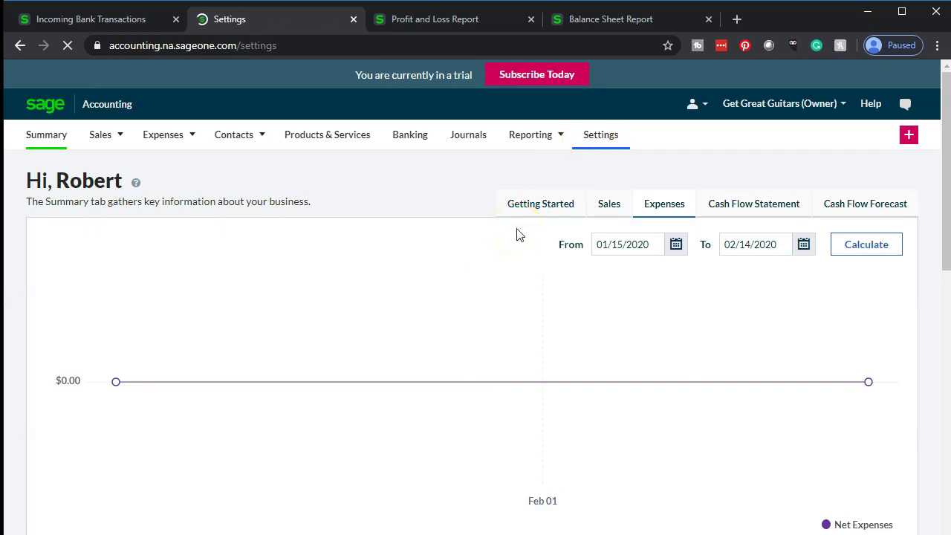
pyautogui.scroll(-2, 515, 233)
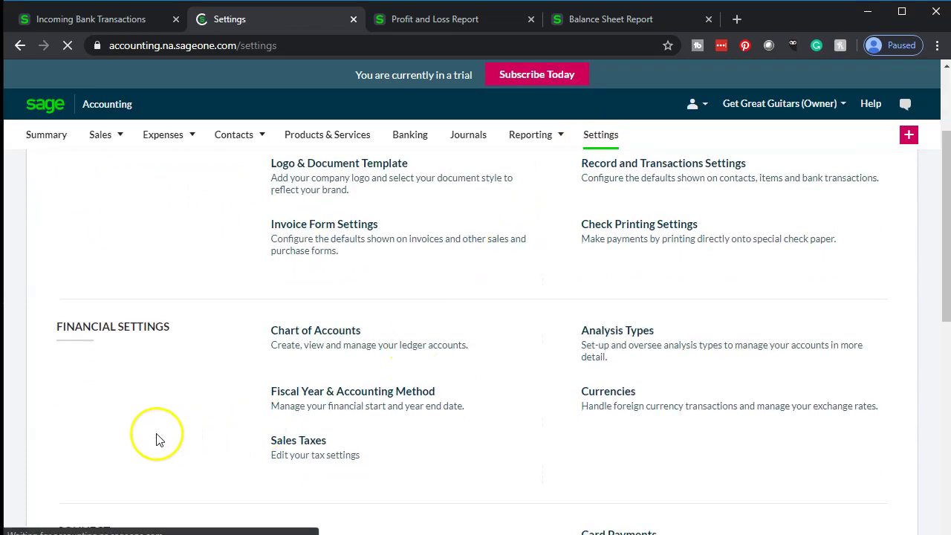
pyautogui.click(306, 335)
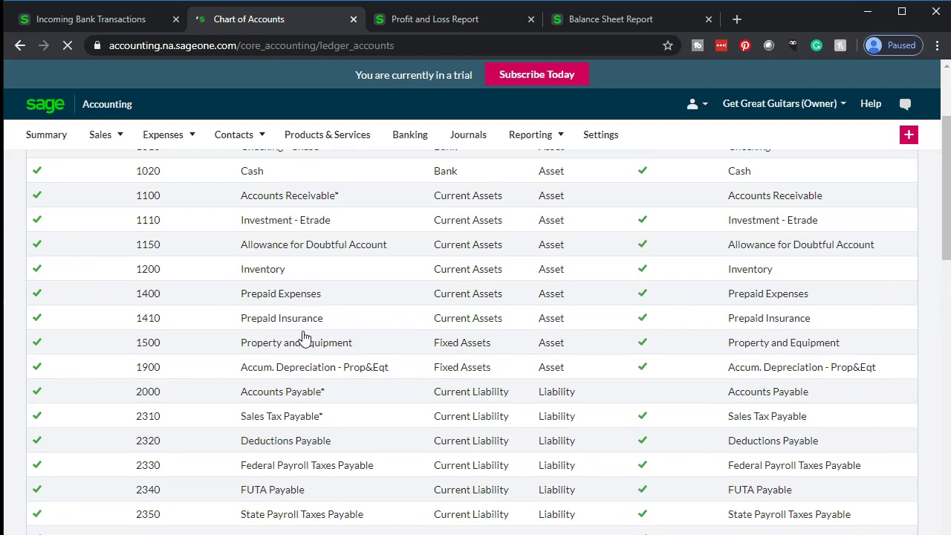
# Check the account numbers and categories of the existing note payable accounts against the blank new ledger account form
pyautogui.scroll(-2, 303, 338)
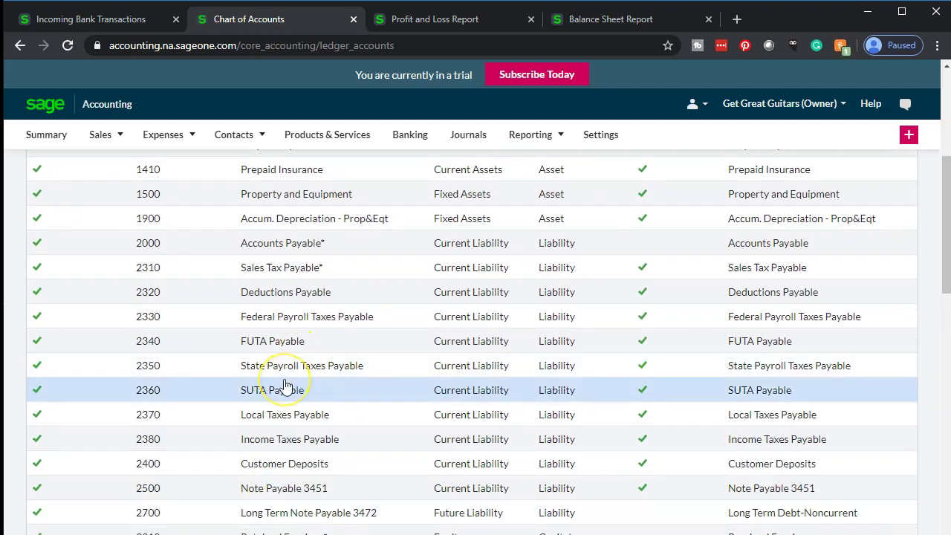
pyautogui.scroll(-2, 284, 384)
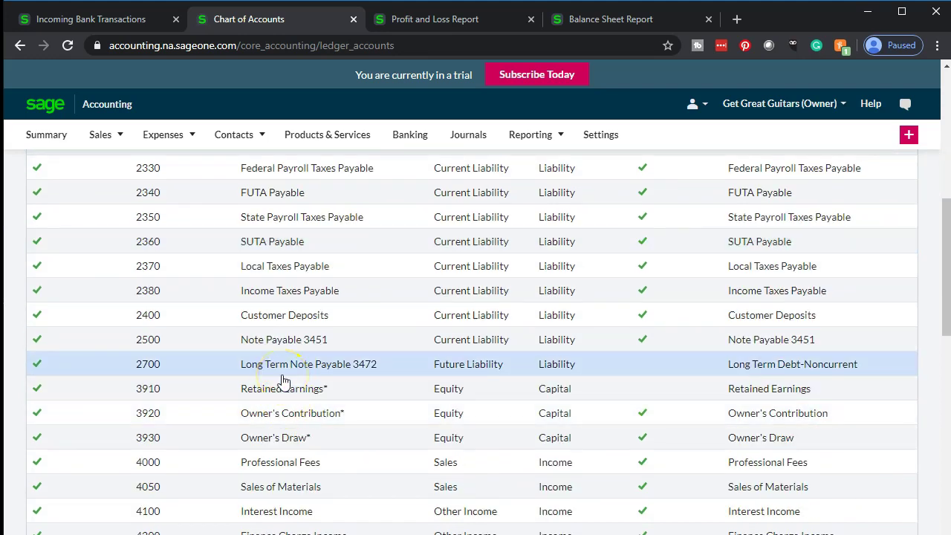
pyautogui.scroll(6, 282, 381)
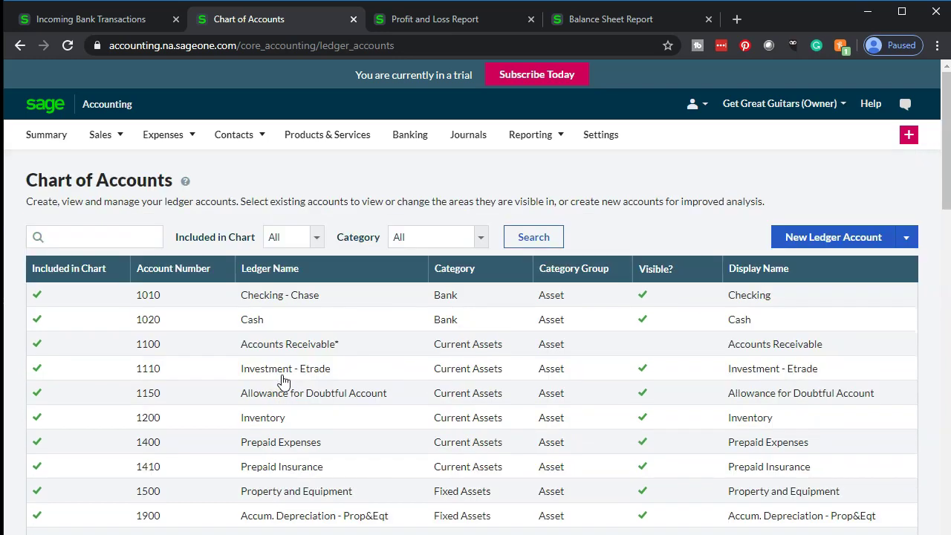
pyautogui.click(834, 235)
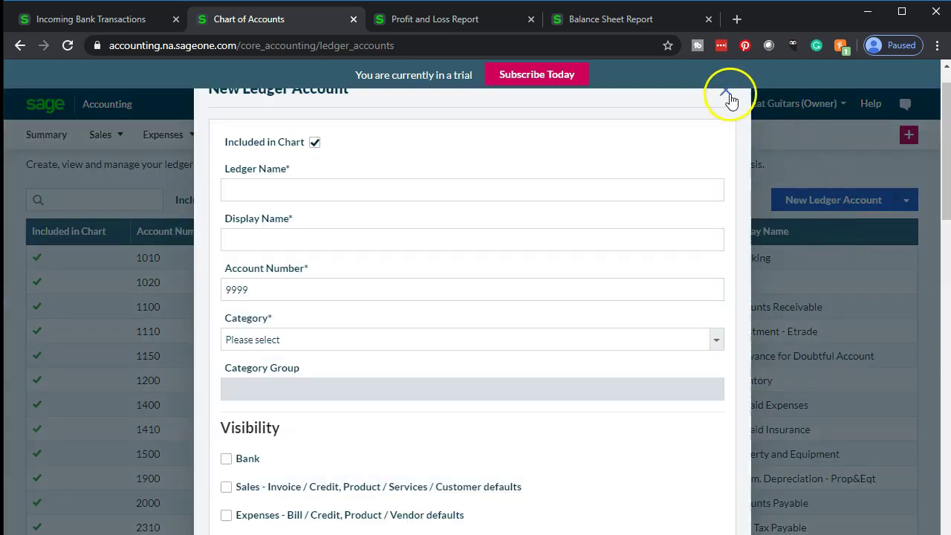
pyautogui.click(726, 90)
pyautogui.scroll(-4, 279, 405)
pyautogui.scroll(-2, 278, 405)
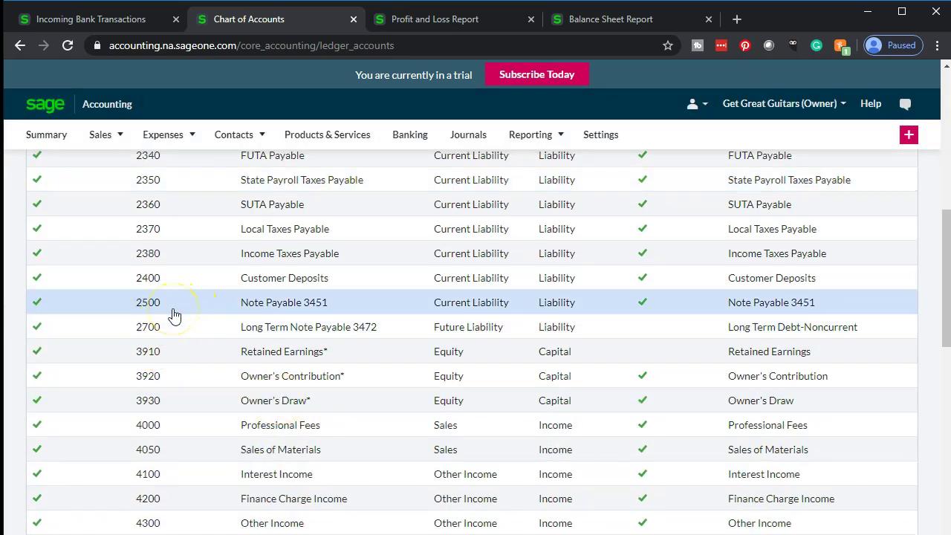
pyautogui.scroll(8, 565, 420)
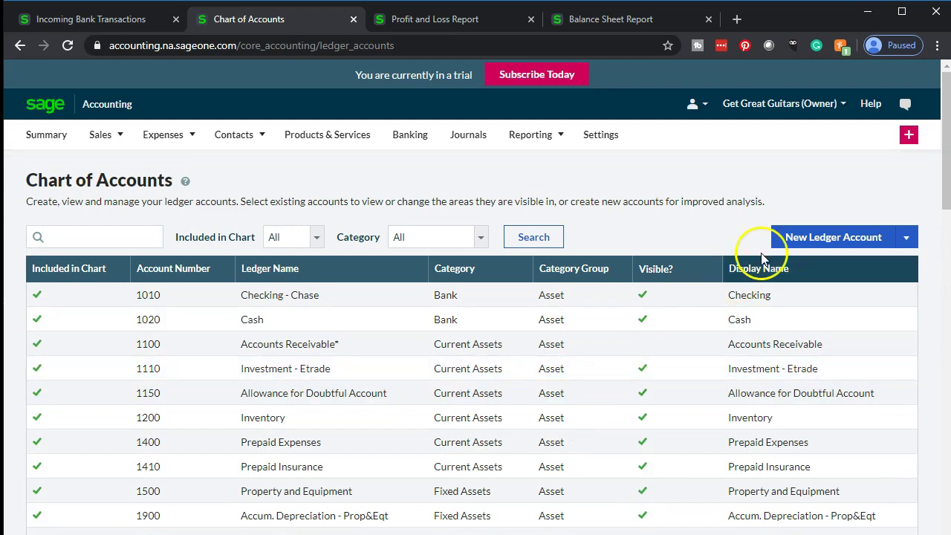
# Start a new ledger account with account number 2510 and the ledger name Note Payable 5746
pyautogui.click(785, 237)
pyautogui.click(233, 281)
pyautogui.doubleClick(233, 281)
pyautogui.write('2510')
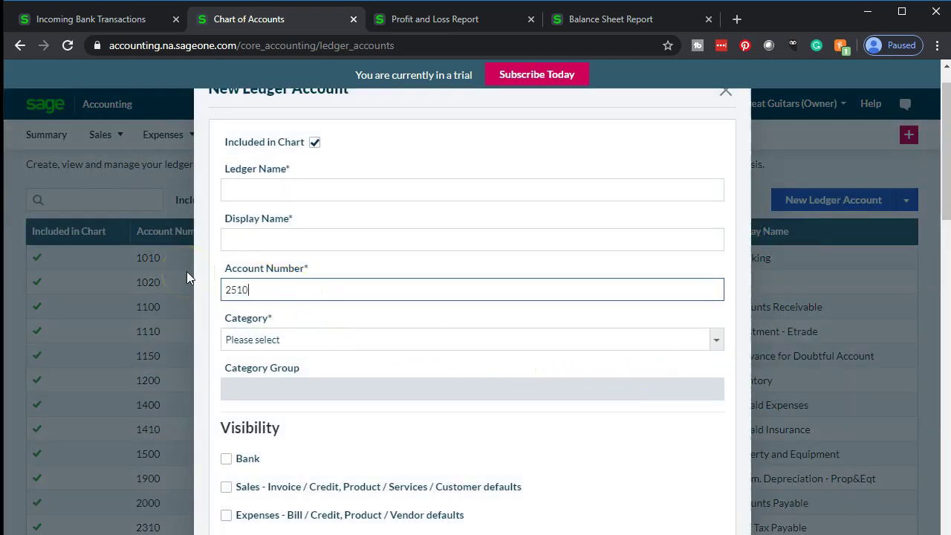
pyautogui.scroll(1, 334, 272)
pyautogui.click(275, 230)
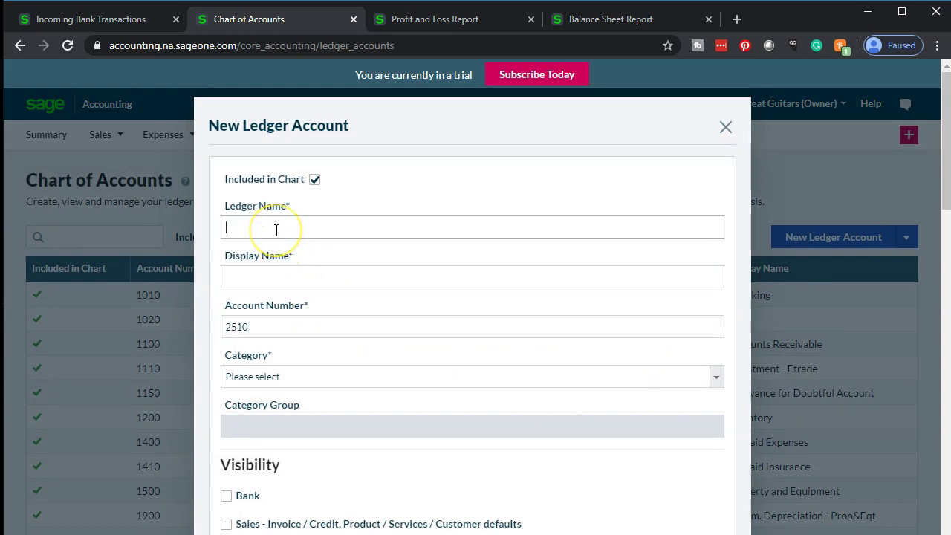
pyautogui.write('Note Payab')
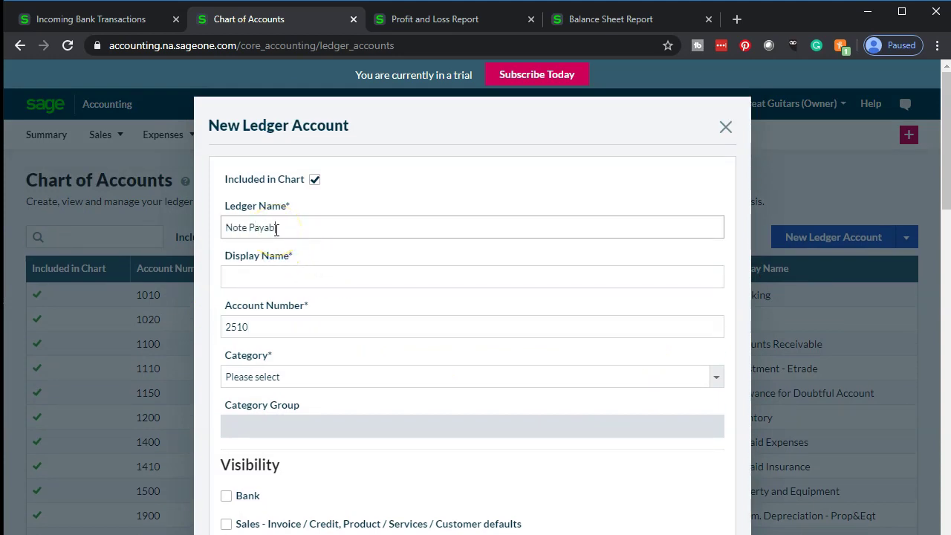
pyautogui.write('le 5746')
# Copy the ledger name Note Payable 5746 into the display name and try to save the account
pyautogui.click(275, 268)
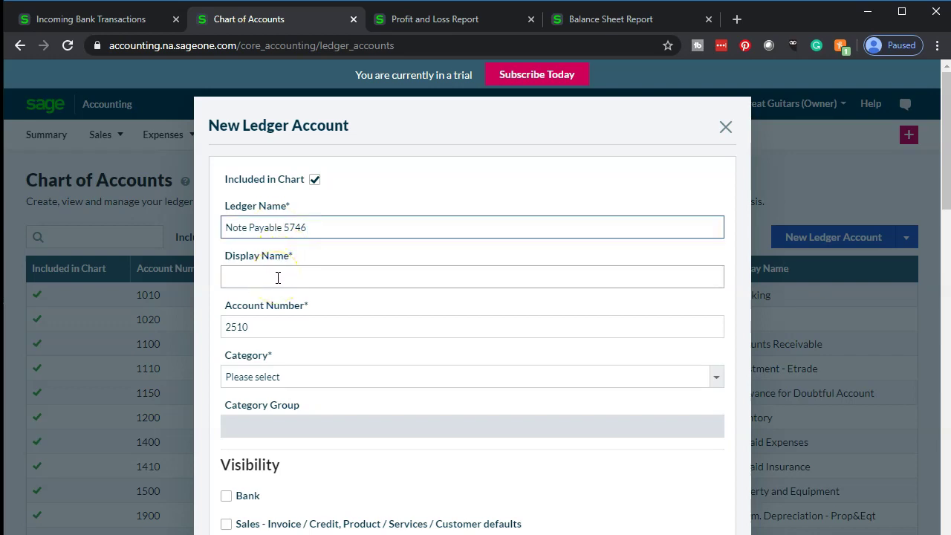
pyautogui.moveTo(343, 229); pyautogui.dragTo(237, 215)
pyautogui.hotkey('ctrl', 'c')
pyautogui.click(280, 277)
pyautogui.hotkey('ctrl', 'v')
pyautogui.scroll(-1, 281, 272)
pyautogui.scroll(-3, 281, 272)
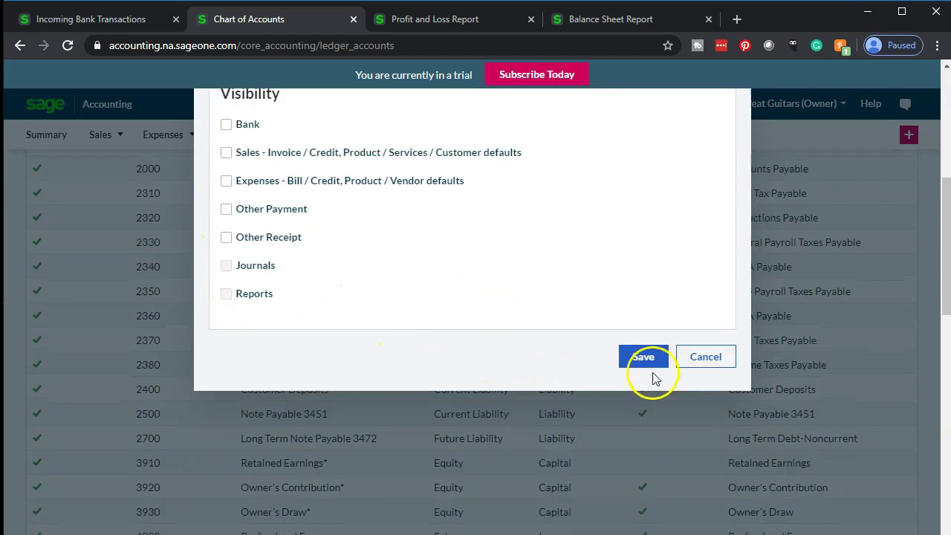
pyautogui.click(643, 358)
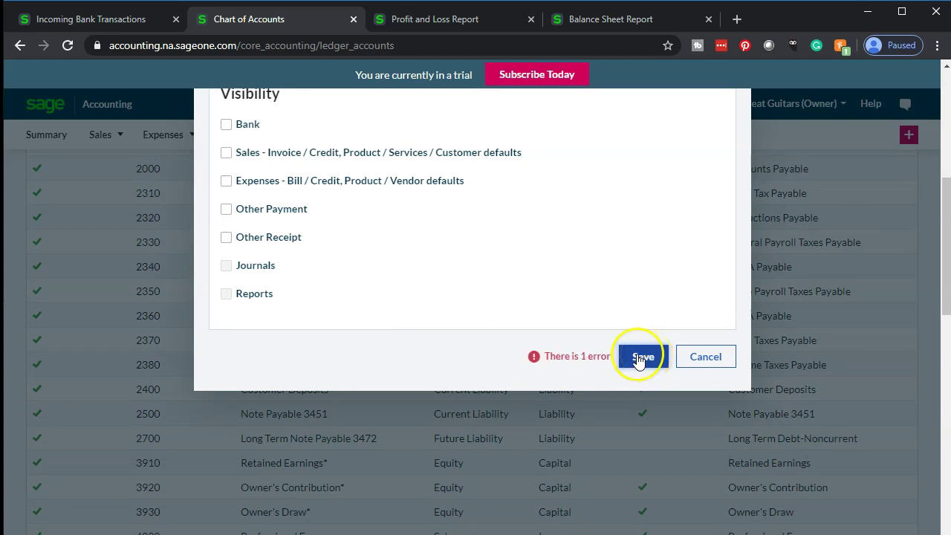
# Set the new account's category to Current Liability and save the ledger account
pyautogui.scroll(1, 615, 361)
pyautogui.scroll(4, 312, 401)
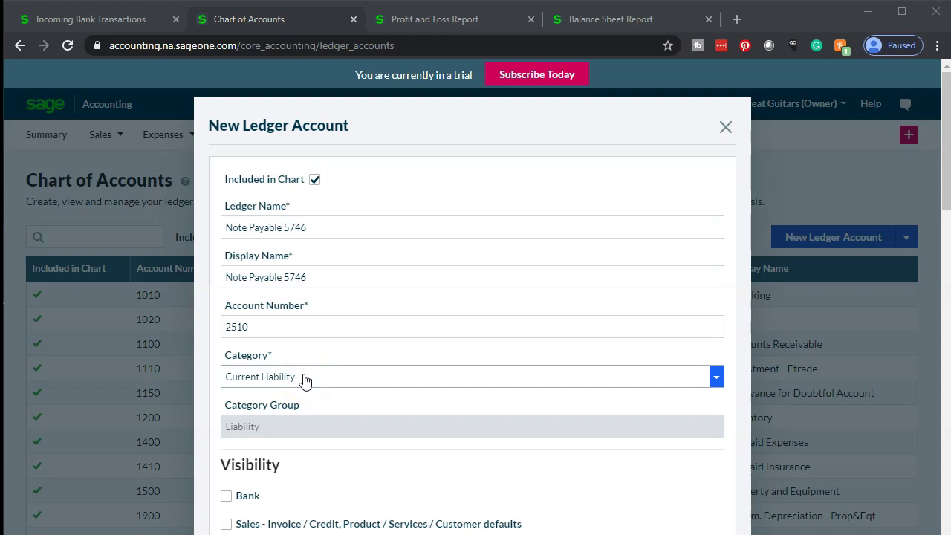
pyautogui.scroll(-1, 305, 379)
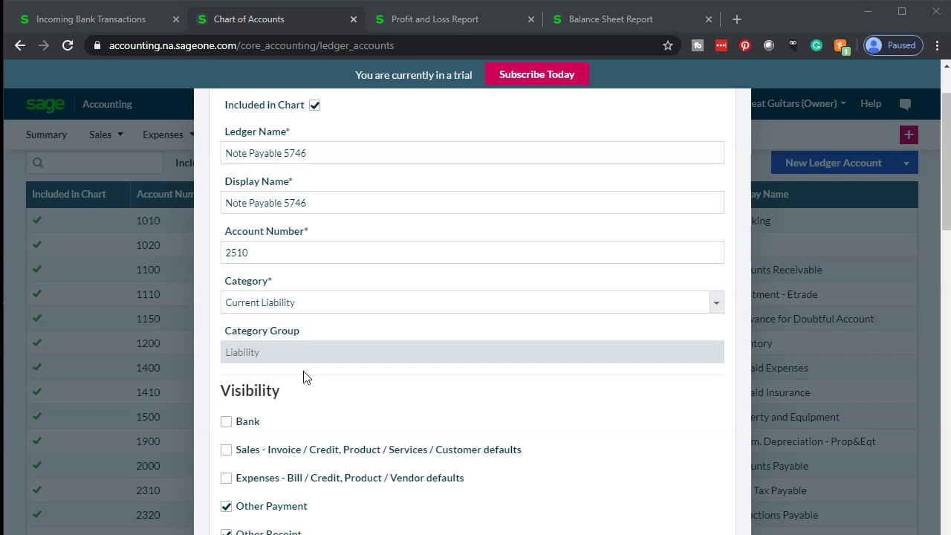
pyautogui.scroll(-3, 303, 377)
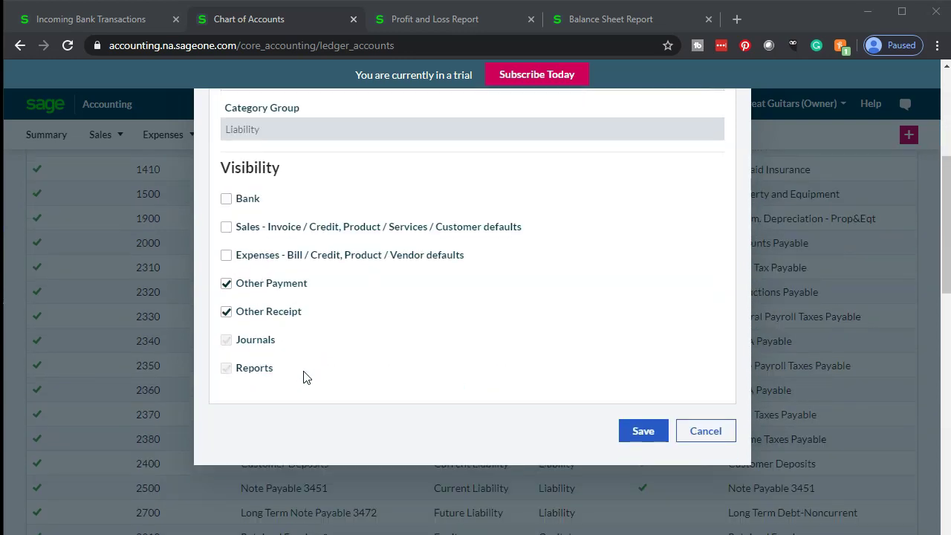
pyautogui.click(639, 433)
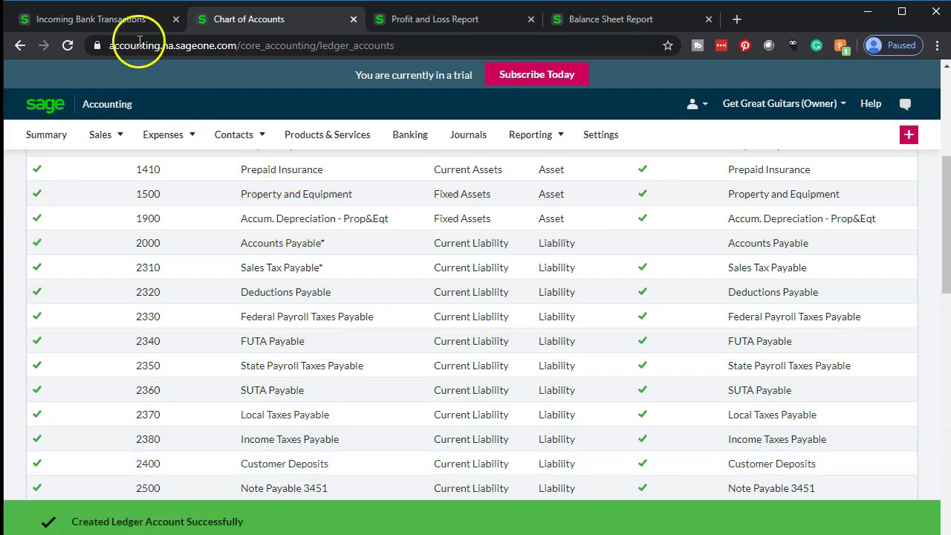
# In the incoming bank transactions, copy the reference Chase into the contact of the April 25, 2020 payment
pyautogui.click(106, 23)
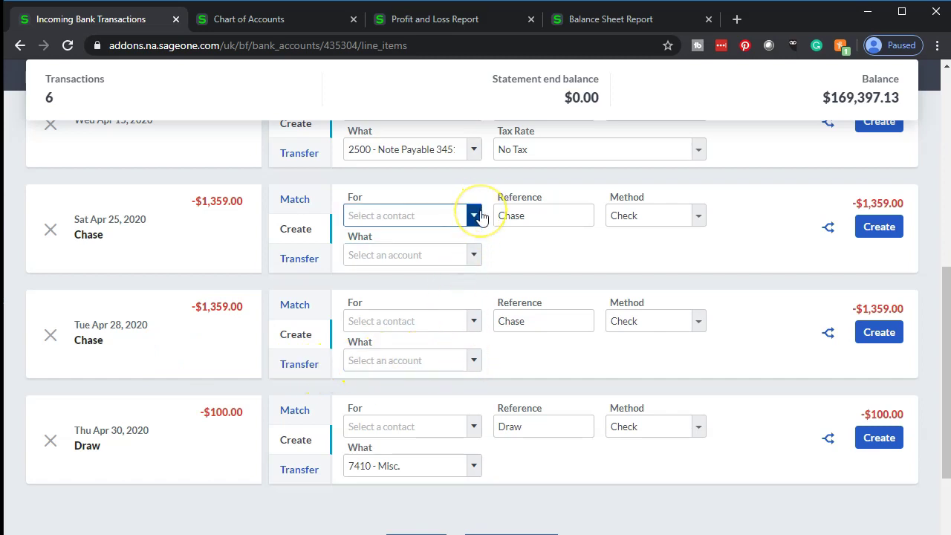
pyautogui.moveTo(520, 215); pyautogui.dragTo(447, 216)
pyautogui.hotkey('ctrl', 'c')
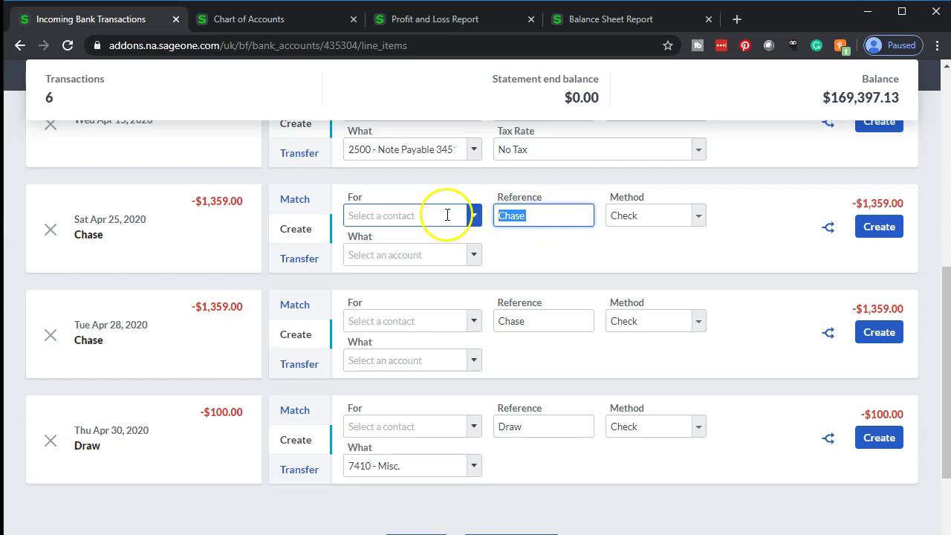
pyautogui.click(434, 216)
pyautogui.hotkey('ctrl', 'v')
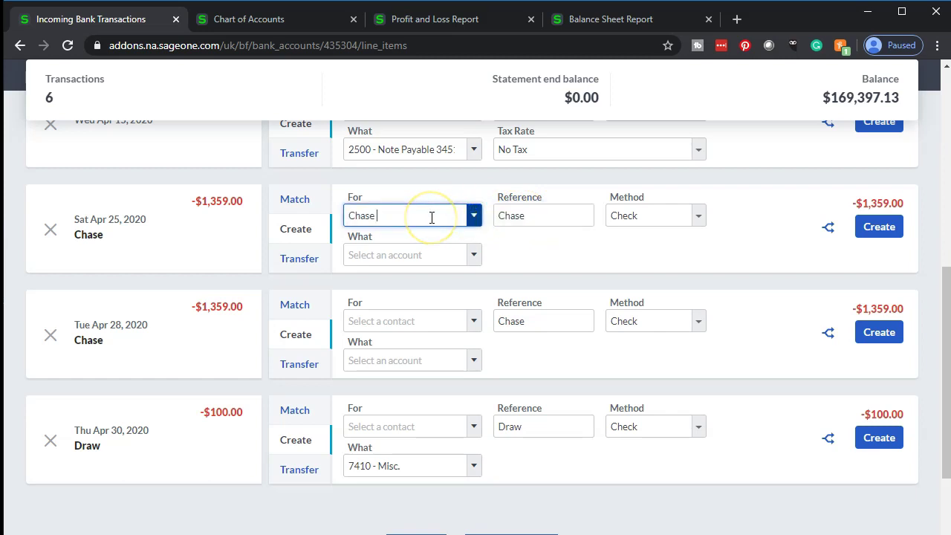
# Look through the existing contacts for Chase and restore Chase as the April 25 payment's contact
pyautogui.click(470, 215)
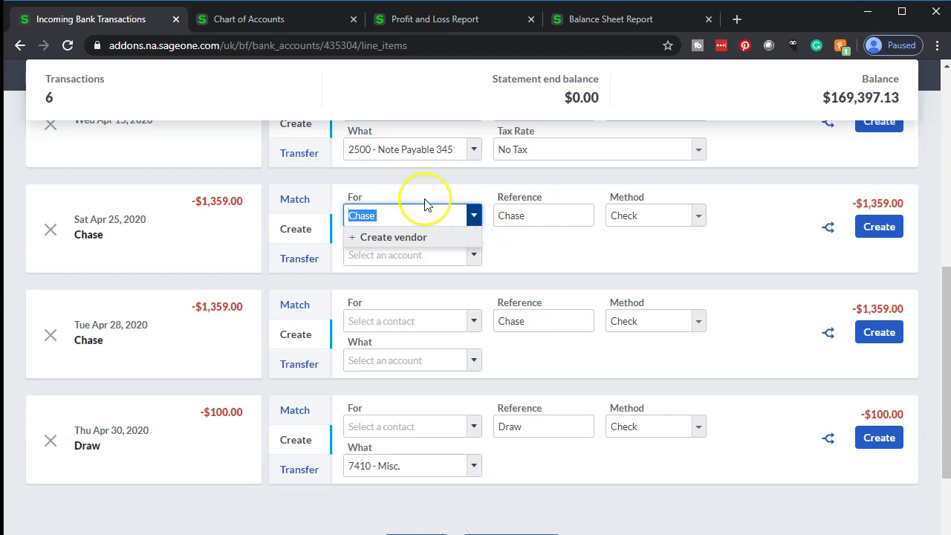
pyautogui.press('BackSpace')
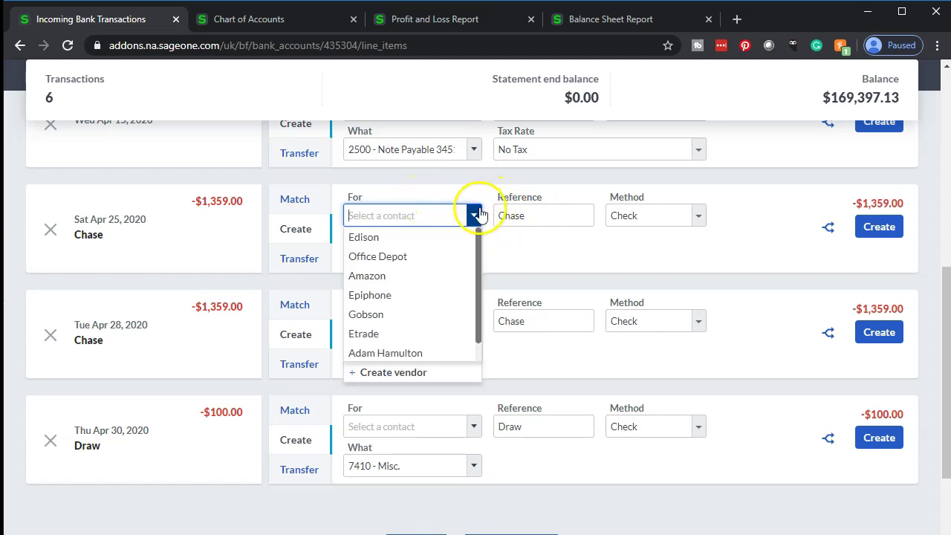
pyautogui.scroll(-1, 428, 311)
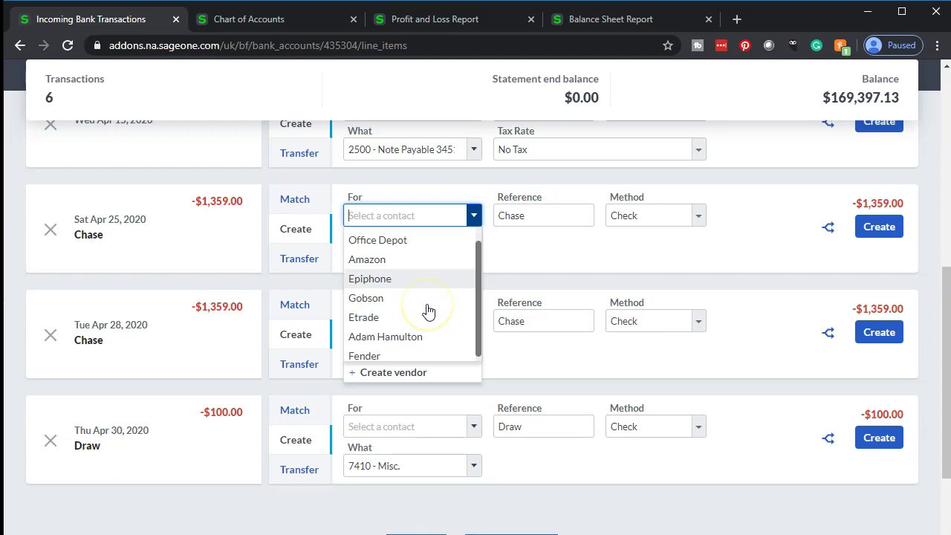
pyautogui.scroll(-2, 429, 311)
pyautogui.scroll(3, 428, 308)
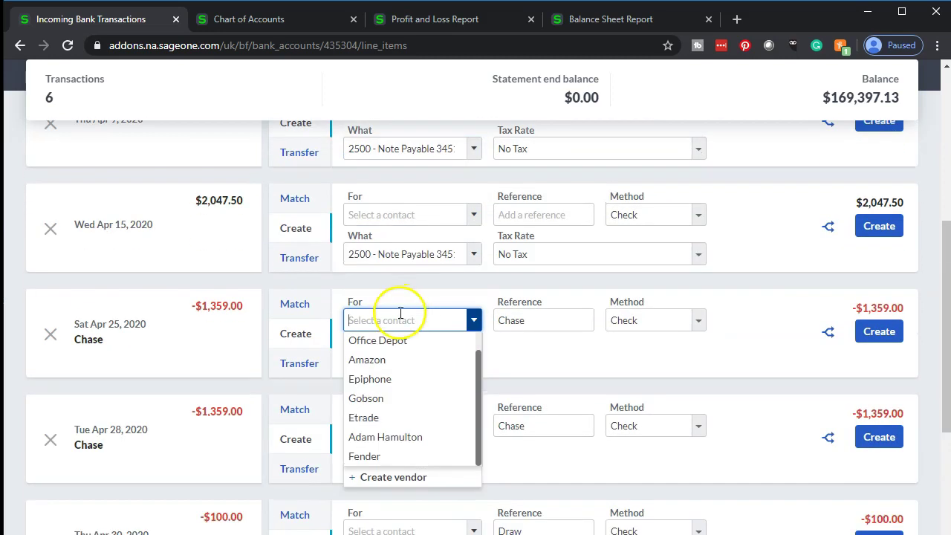
pyautogui.hotkey('ctrl', 'z')
pyautogui.press('Tab')
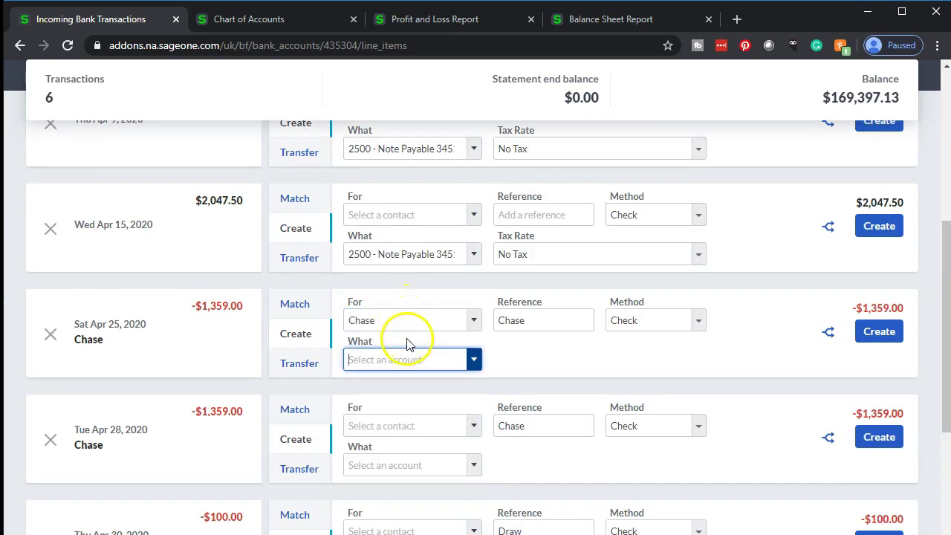
# Create Chase as a new vendor for the April 25 payment
pyautogui.click(459, 320)
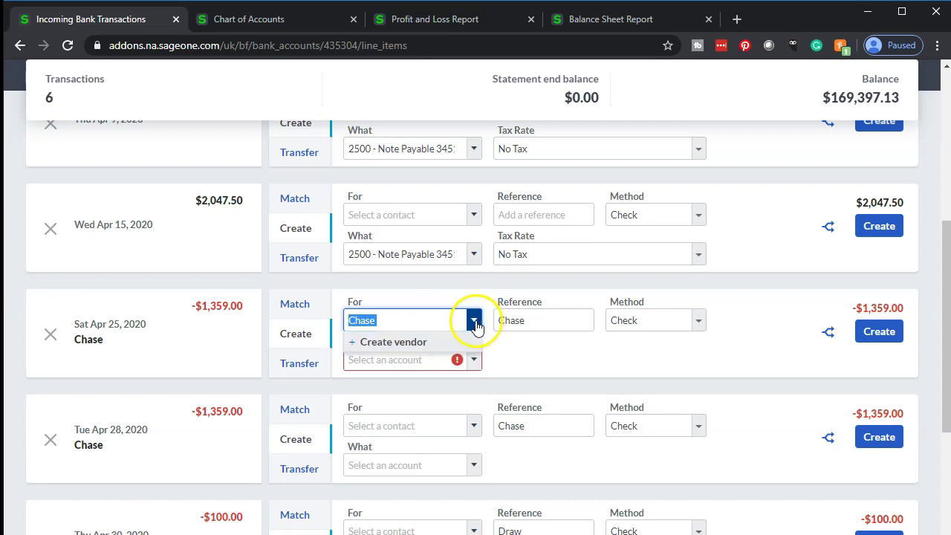
pyautogui.click(412, 343)
pyautogui.click(501, 376)
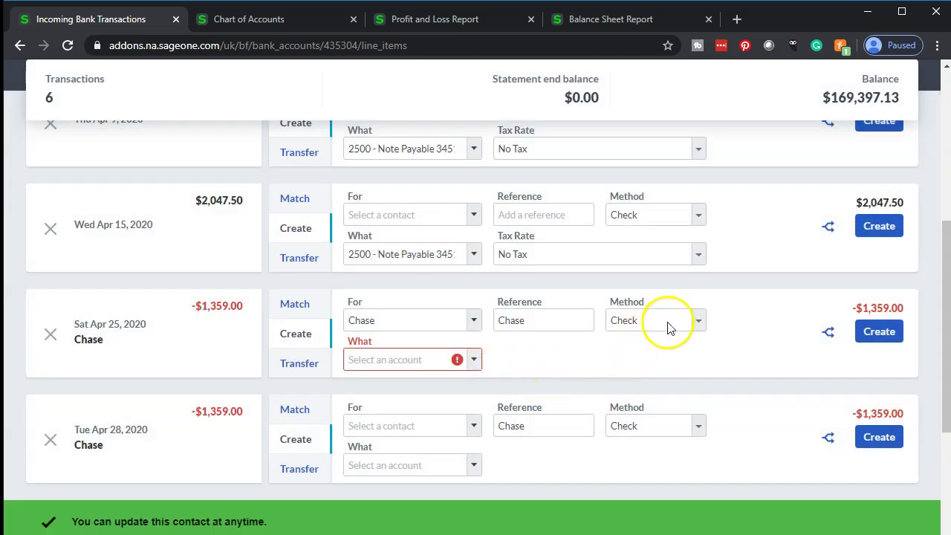
# Set the April 25 payment's method to Electronic and its account to 2510 - Note Payable 5746
pyautogui.click(700, 322)
pyautogui.click(661, 363)
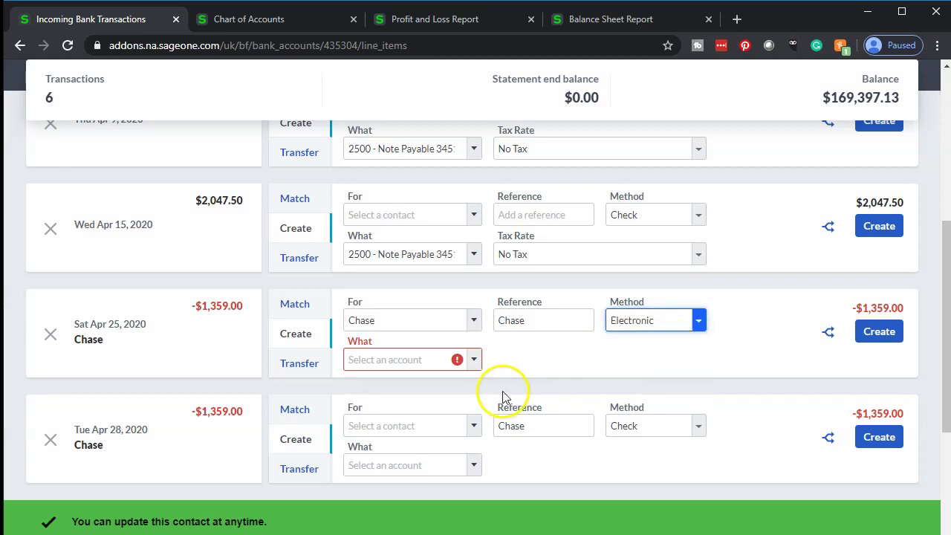
pyautogui.click(415, 359)
pyautogui.write('note')
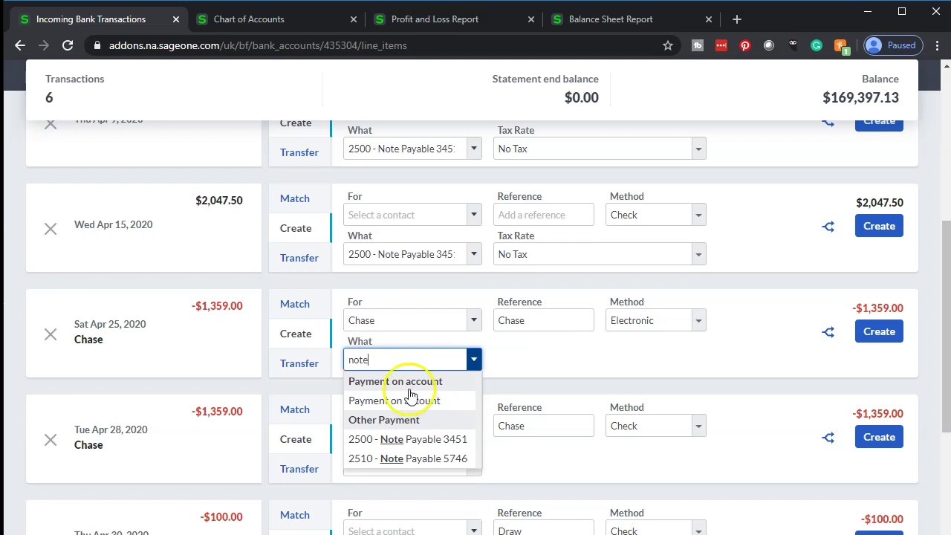
pyautogui.click(424, 459)
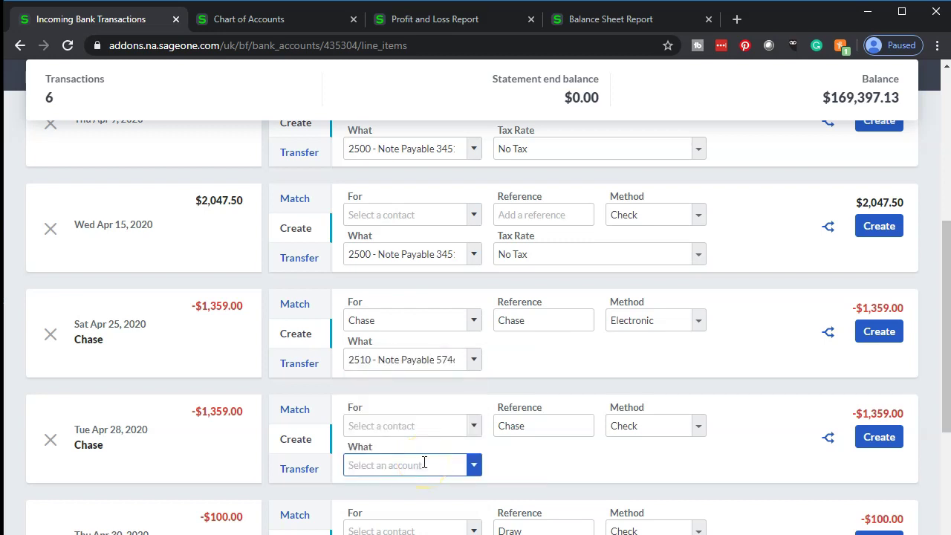
# Check the current liabilities on the balance sheet and create the April 25 Chase transaction
pyautogui.click(605, 20)
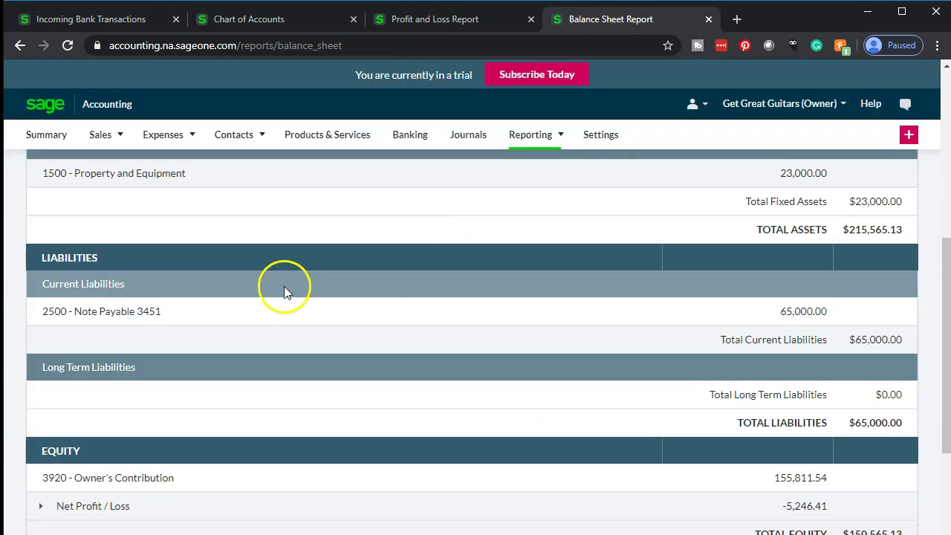
pyautogui.click(104, 22)
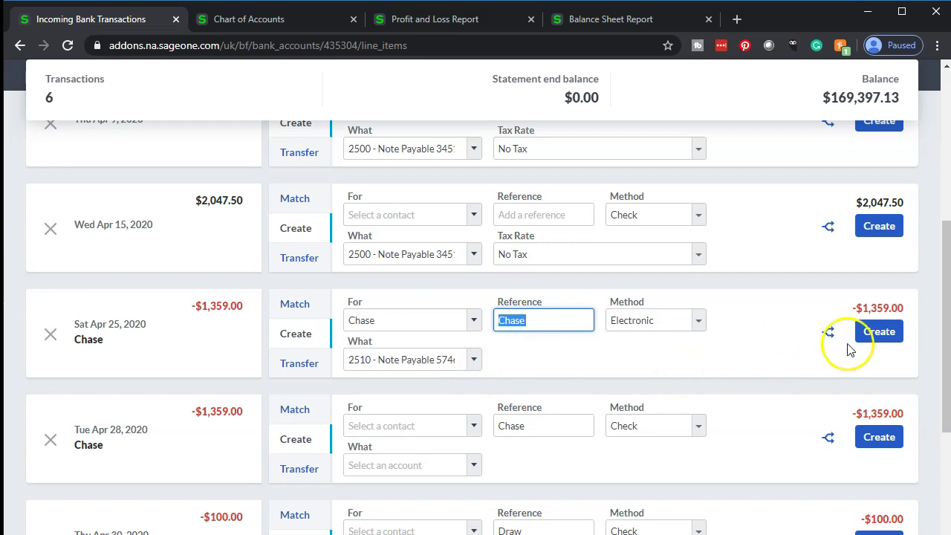
pyautogui.click(877, 335)
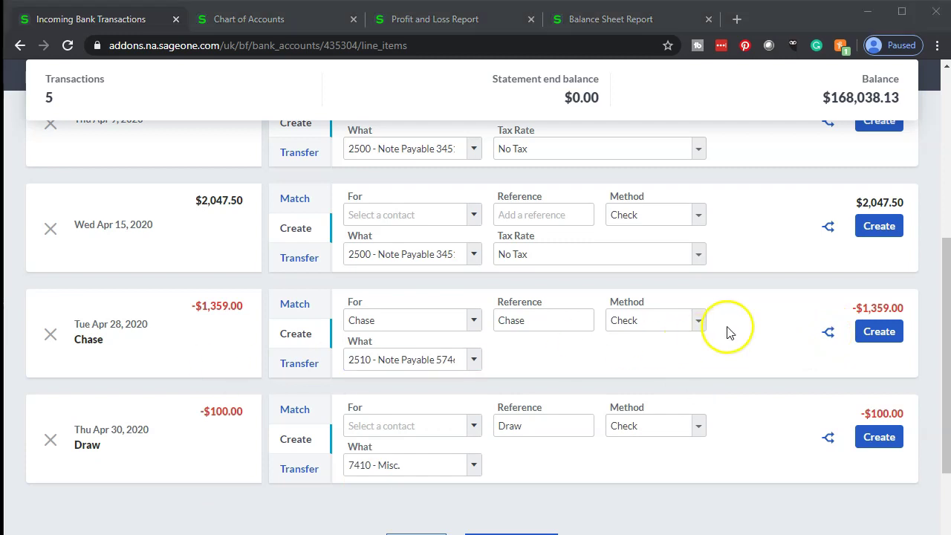
# Set the April 28 Chase payment's method to Electronic and create the transaction
pyautogui.click(698, 325)
pyautogui.click(650, 364)
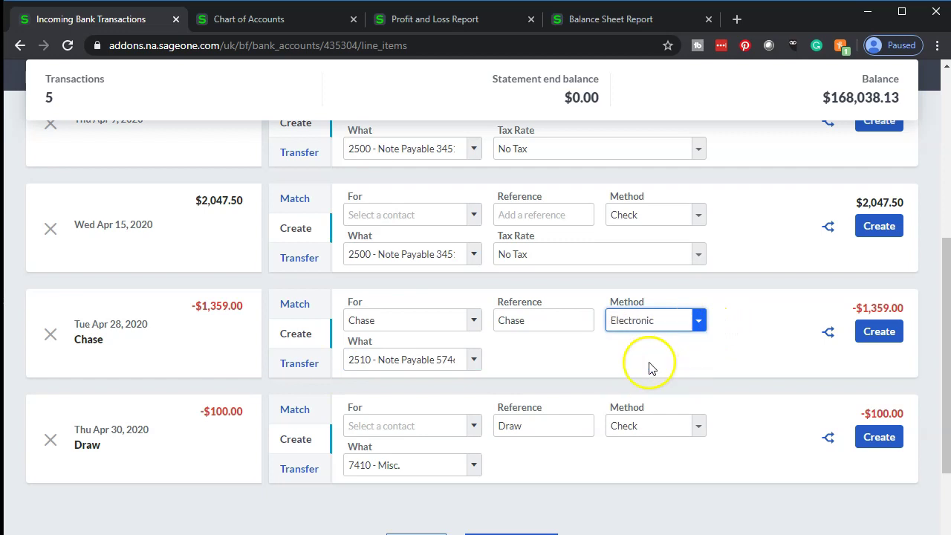
pyautogui.click(876, 334)
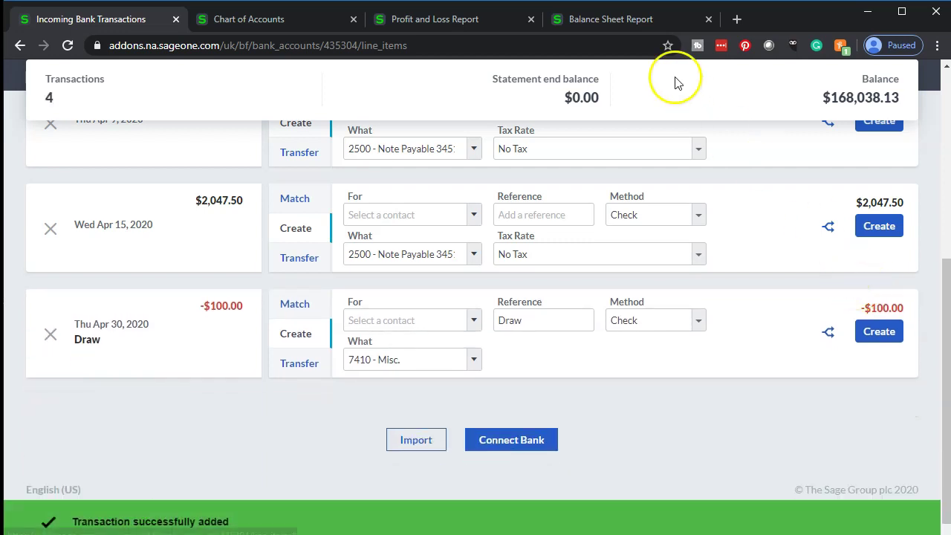
# Recalculate the balance sheet as of 12/31/2020 and review the checking and note payable balances
pyautogui.click(635, 26)
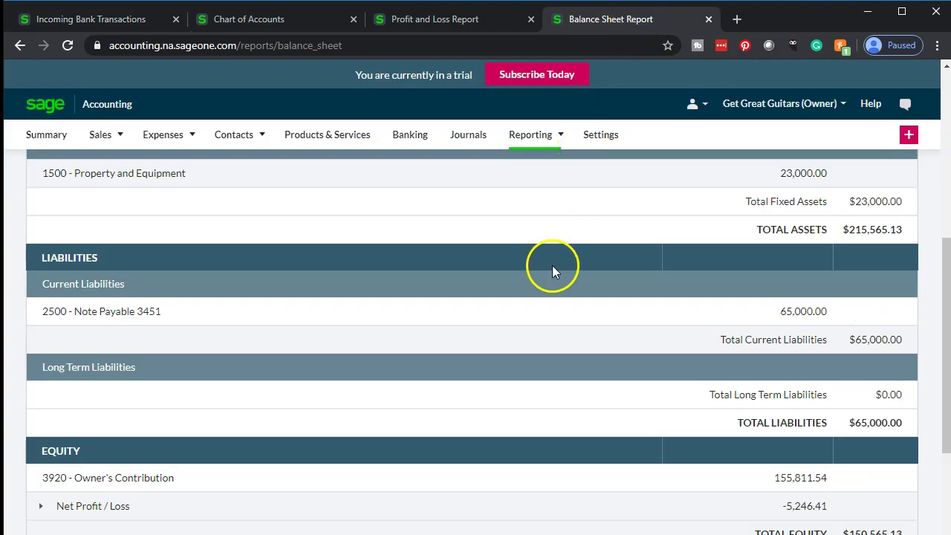
pyautogui.scroll(5, 552, 267)
pyautogui.click(192, 297)
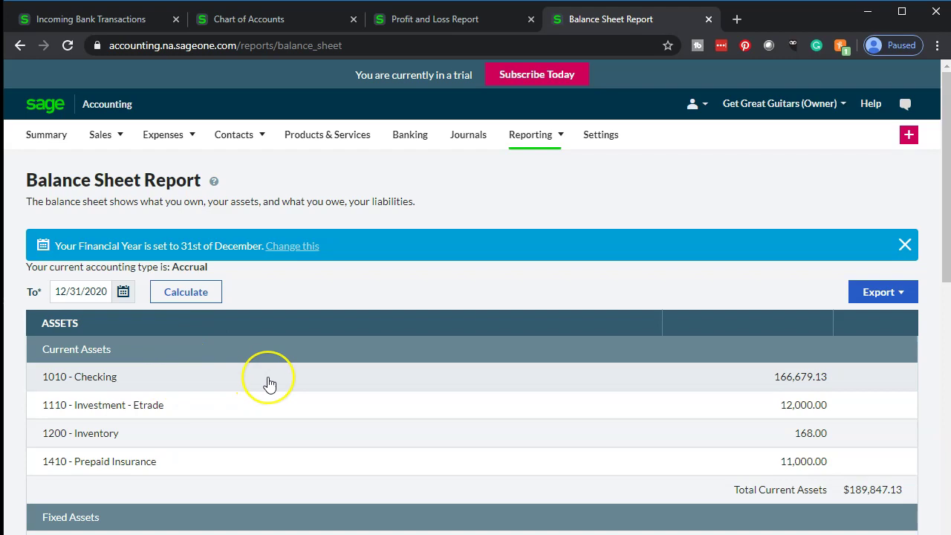
pyautogui.scroll(-1, 270, 384)
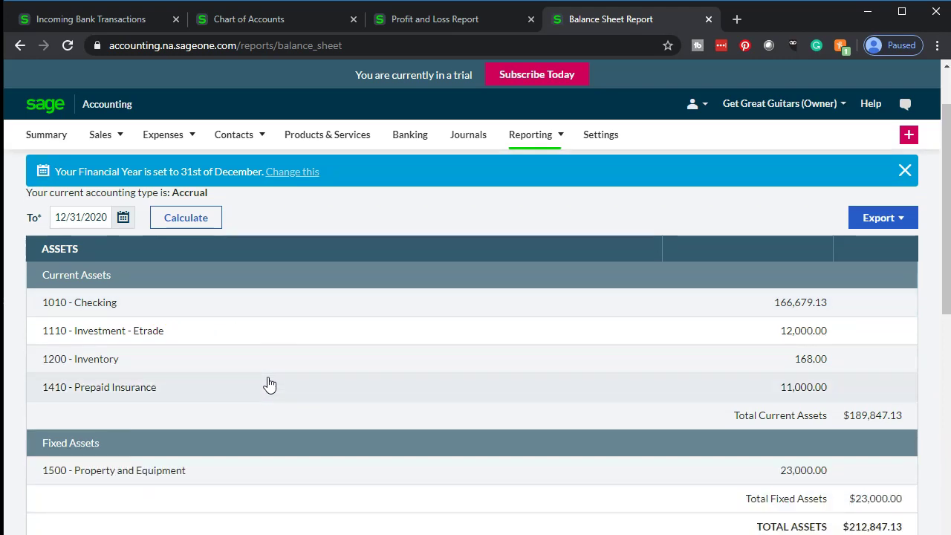
pyautogui.scroll(-4, 270, 384)
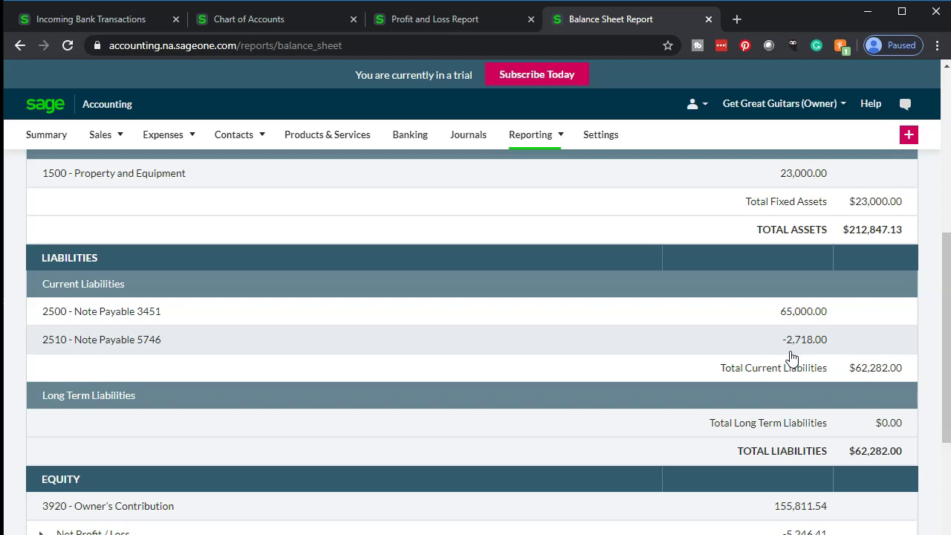
# Switch to the Excel workbook Loan Payments.xlsx and examine the loan amount, rate, payment formula and starting principal on Loan 1 Practrice
pyautogui.hotkey('alt', 'Tab')
pyautogui.click(265, 279)
pyautogui.scroll(1, 266, 280)
pyautogui.click(185, 188)
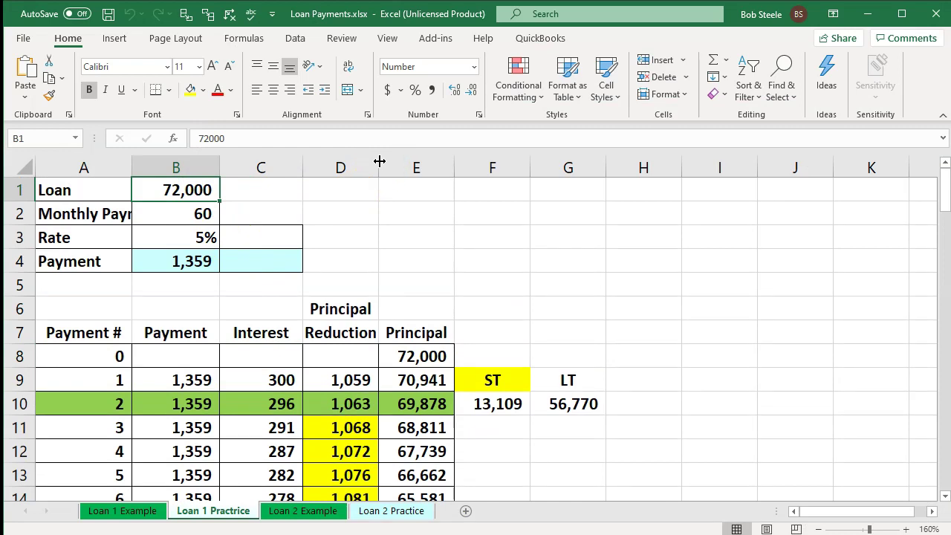
pyautogui.press('Down')
pyautogui.press('Down')
pyautogui.press('Down')
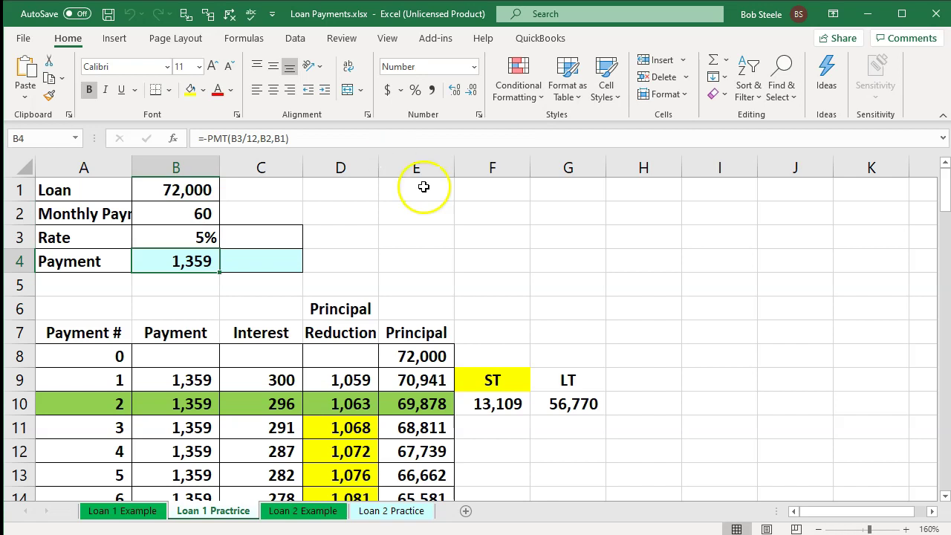
pyautogui.click(404, 332)
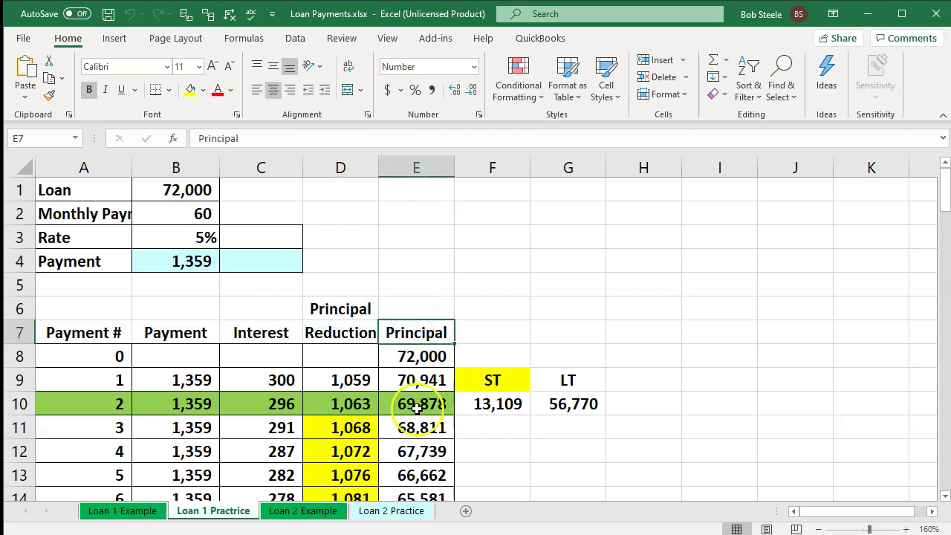
pyautogui.click(403, 355)
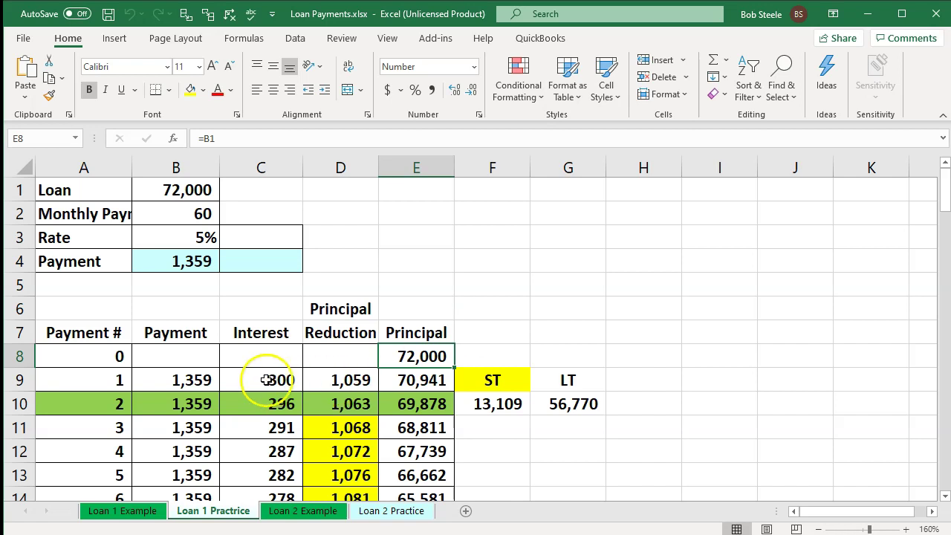
# Examine the first two payments and interest amounts, plus the remaining principal with its short-term and long-term portions after payment 2
pyautogui.moveTo(208, 379); pyautogui.dragTo(199, 402)
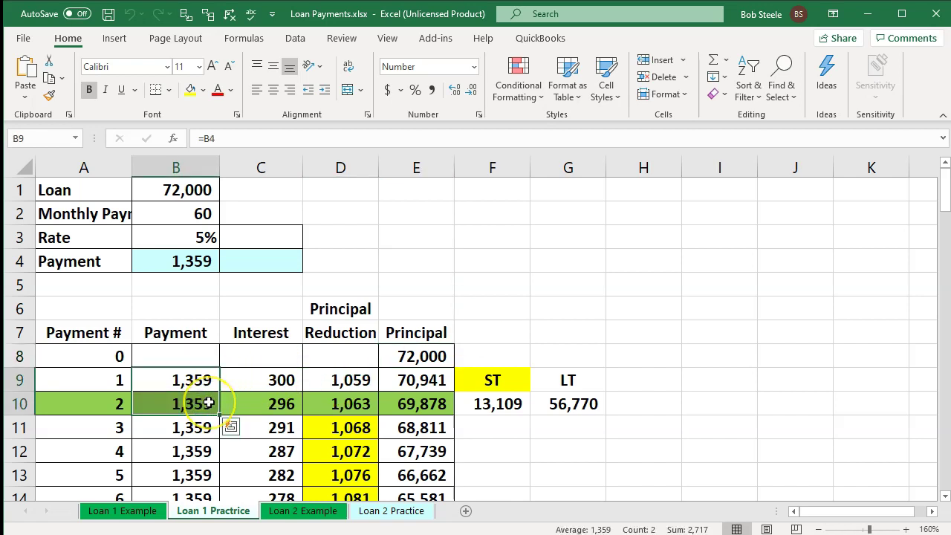
pyautogui.moveTo(280, 379); pyautogui.dragTo(275, 399)
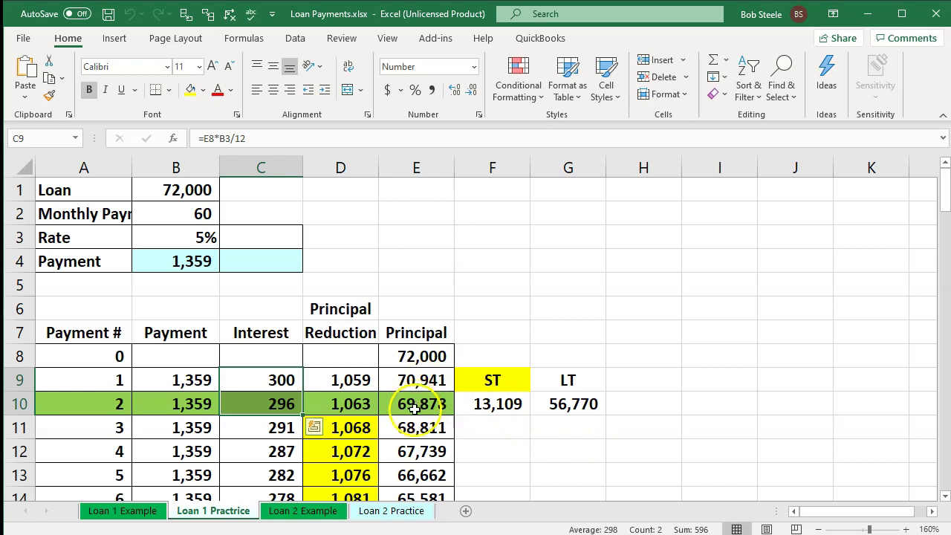
pyautogui.click(415, 405)
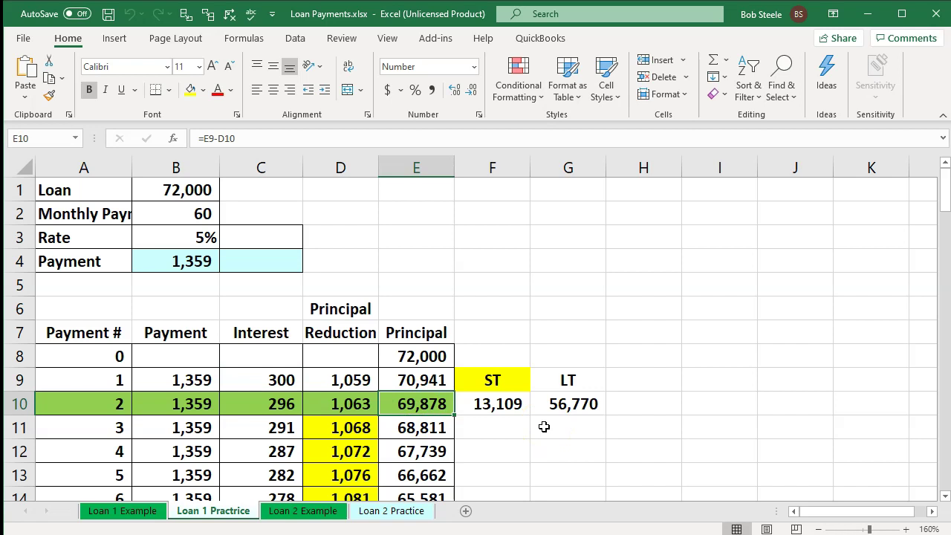
pyautogui.click(500, 409)
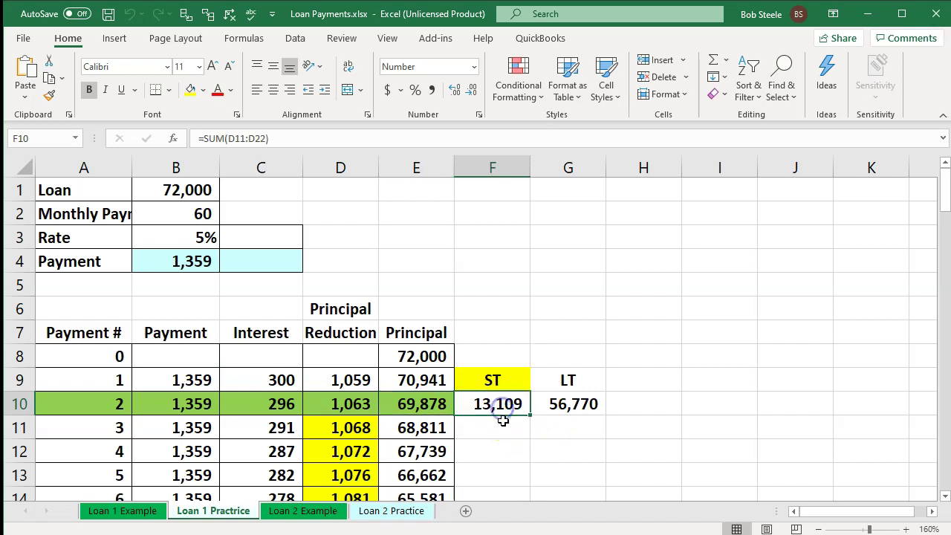
pyautogui.press('Right')
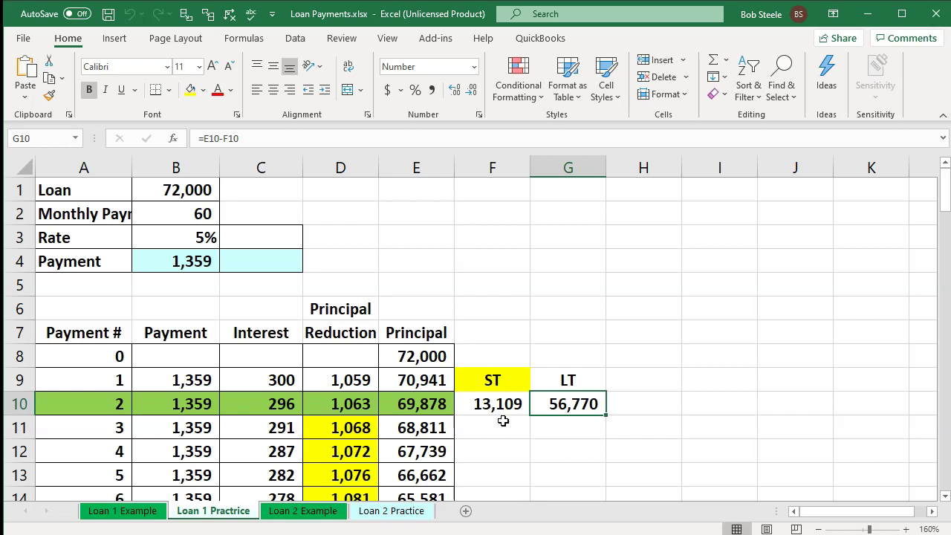
# Return to Sage Accounting and review the note payable accounts on the balance sheet and the expenses in the profit and loss report
pyautogui.click(865, 15)
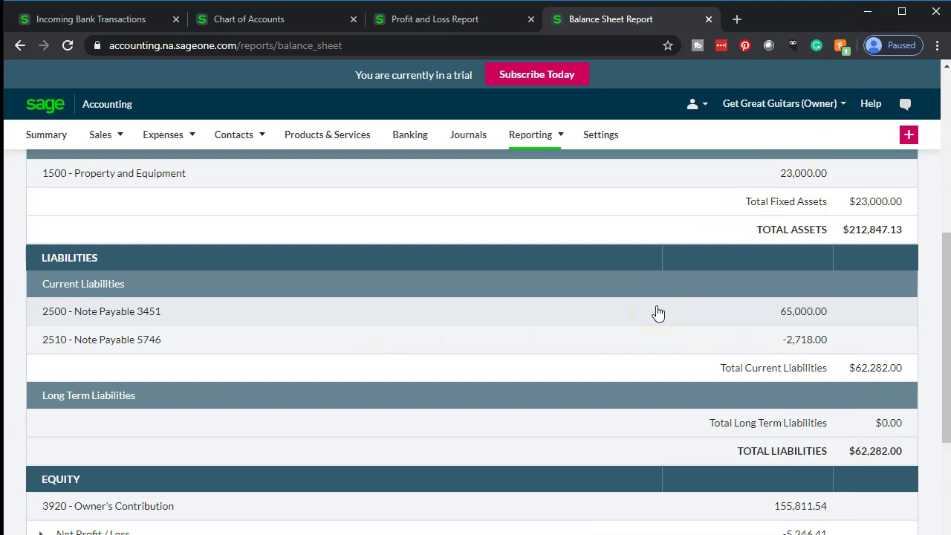
pyautogui.click(657, 313)
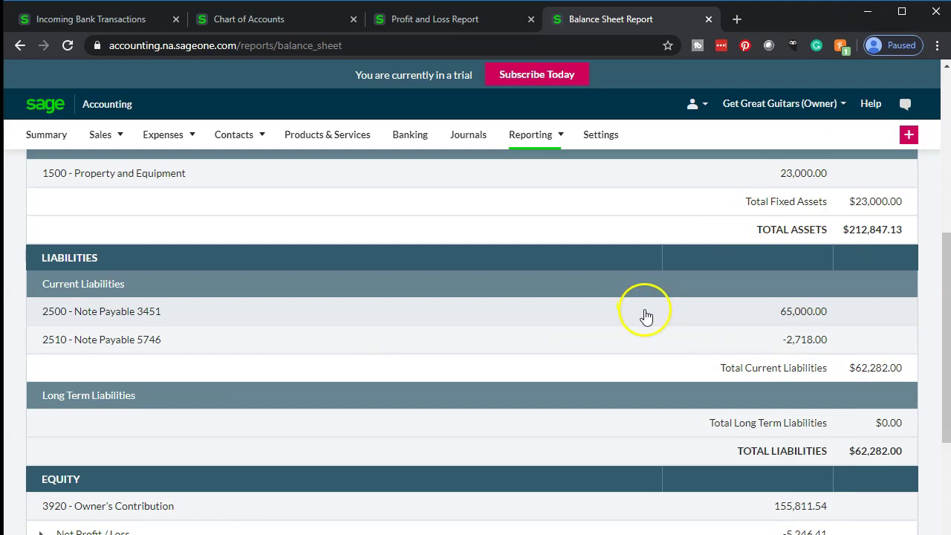
pyautogui.click(480, 394)
pyautogui.click(453, 379)
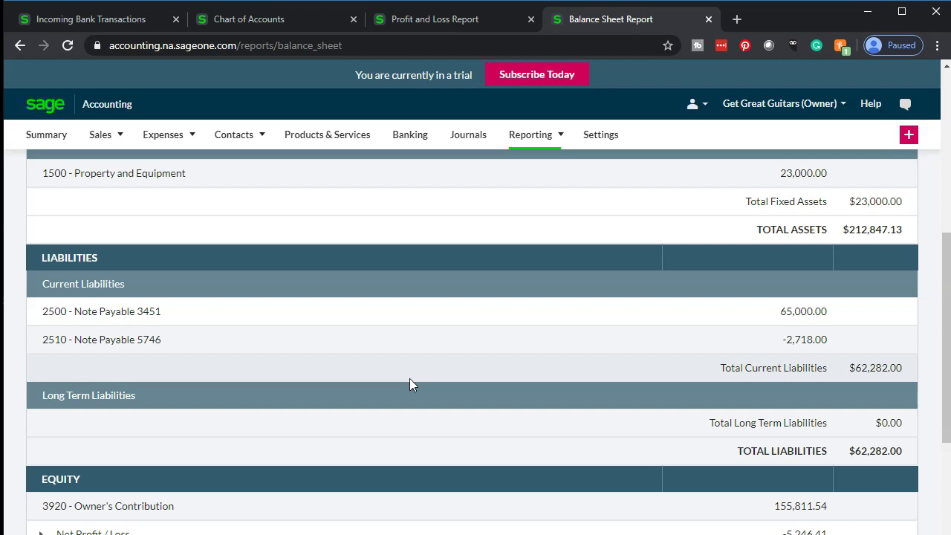
pyautogui.click(455, 22)
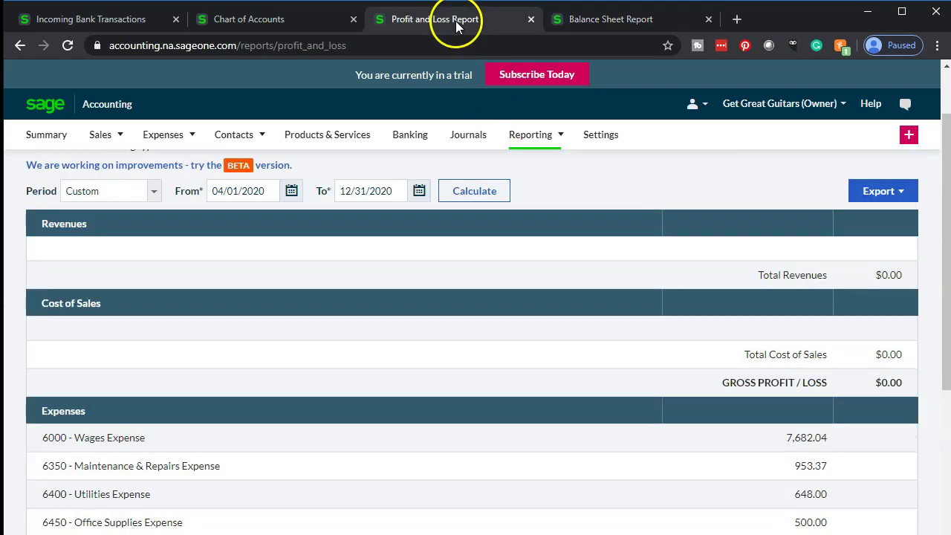
pyautogui.scroll(-2, 449, 283)
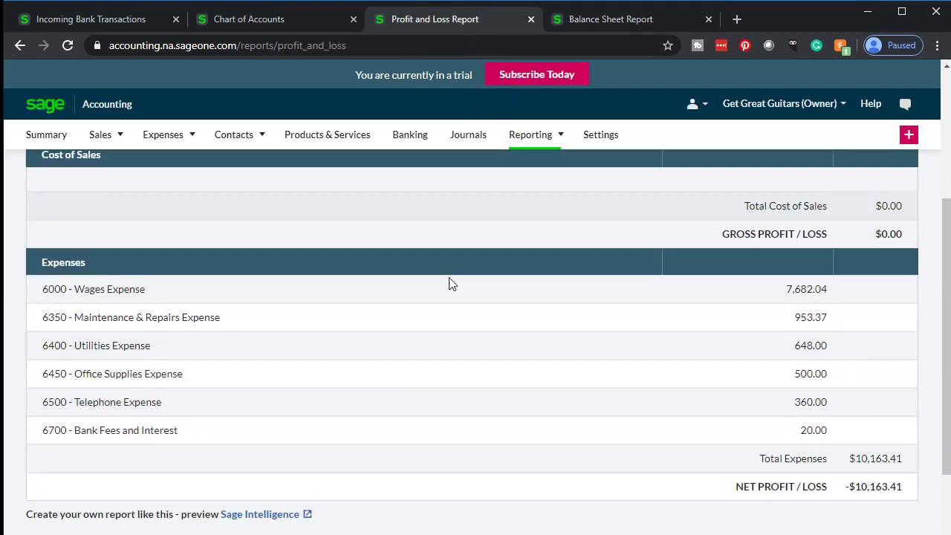